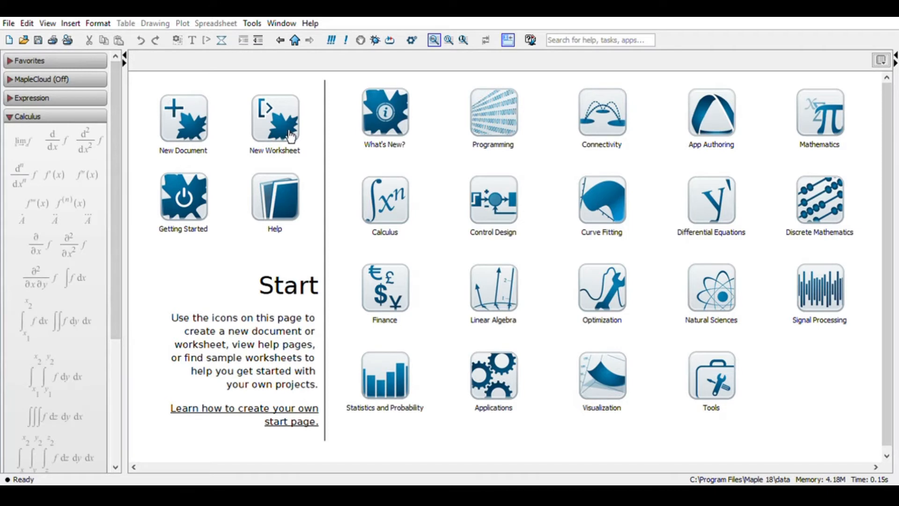
- Create a new worksheet and load the differential equation package by executing with(DETools):
click(290, 137)
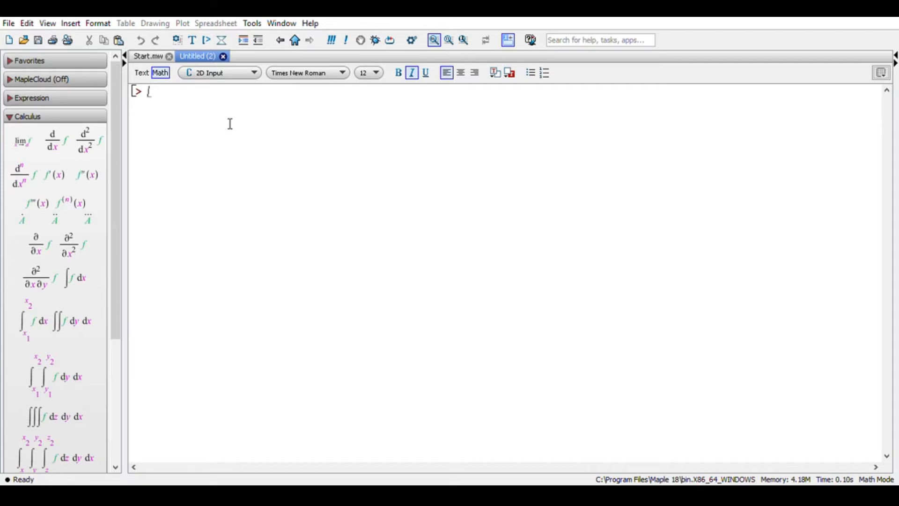
text(with)
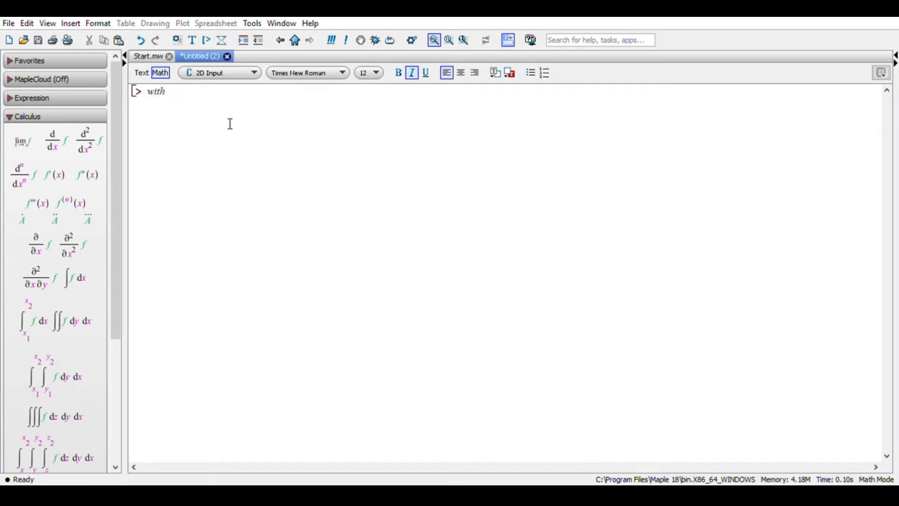
text((DETools) :)
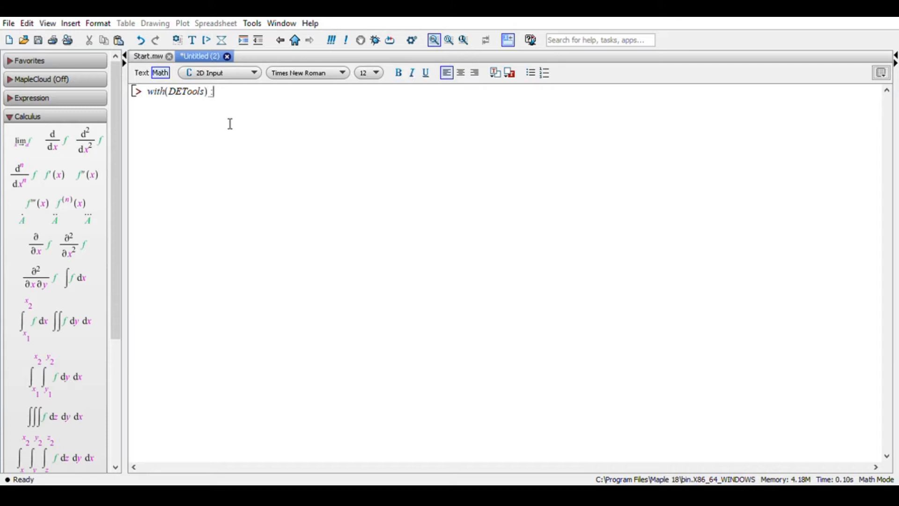
key(Return)
- Execute the with(DETools) statement without its closing colon to list the package's commands
click(236, 97)
key(BackSpace)
click(449, 41)
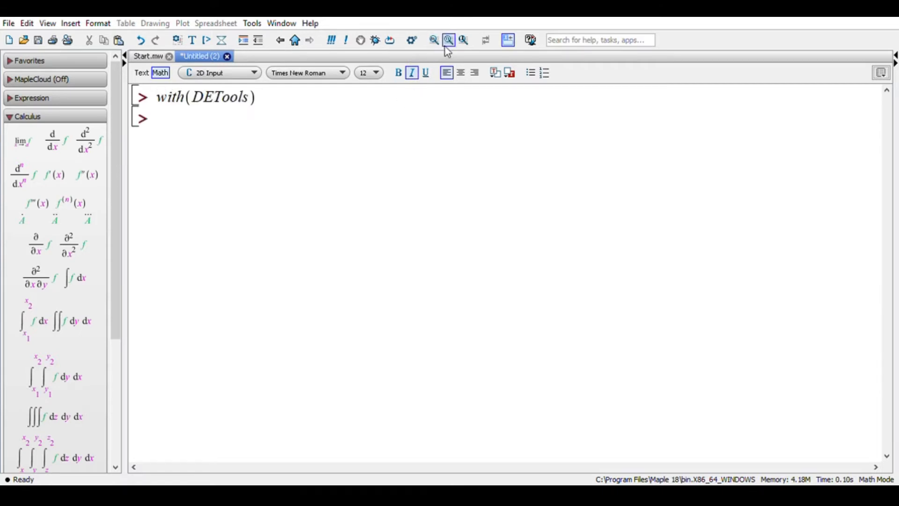
click(342, 116)
click(340, 111)
key(Return)
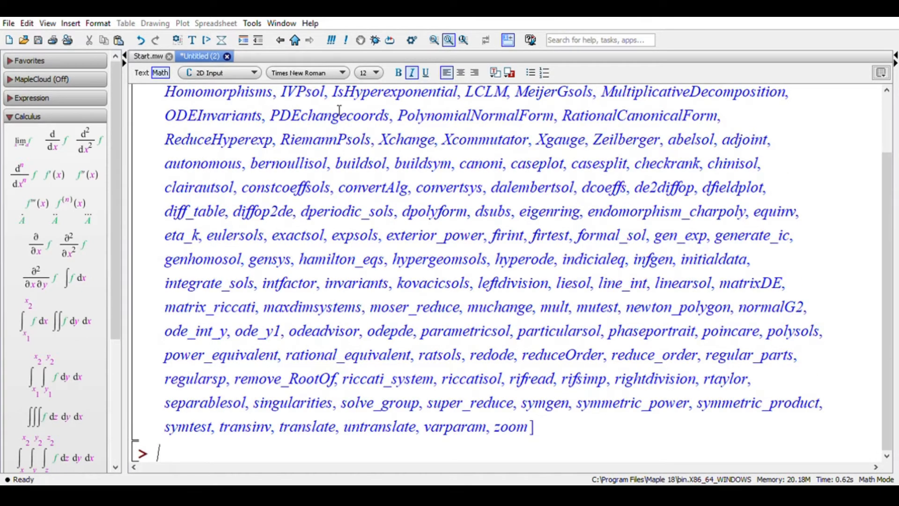
- Replace the semicolon after with(DETools) with a colon and execute it again to suppress the output
scroll(340, 111, up, 3)
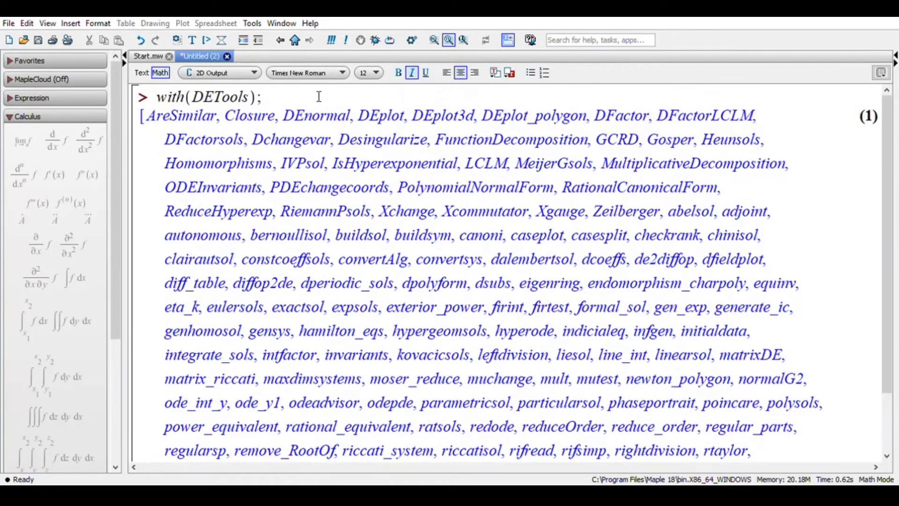
click(320, 102)
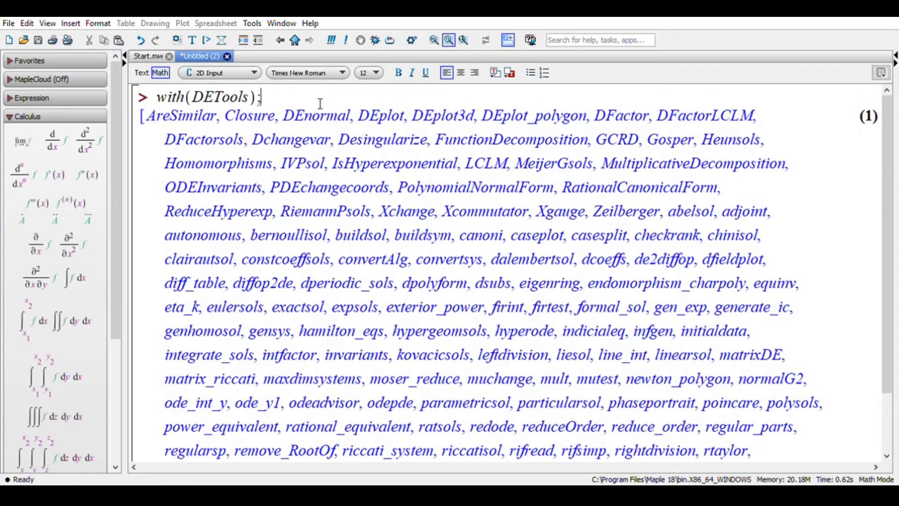
key(BackSpace)
text(:)
key(Return)
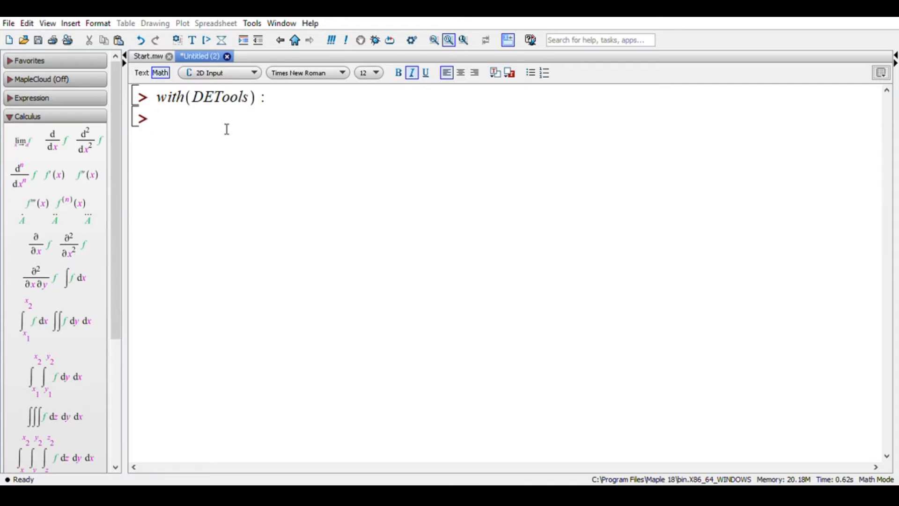
- Define the function M := (x, y) -> 5*x^2 - y^2; and execute it
text(M:=(x)
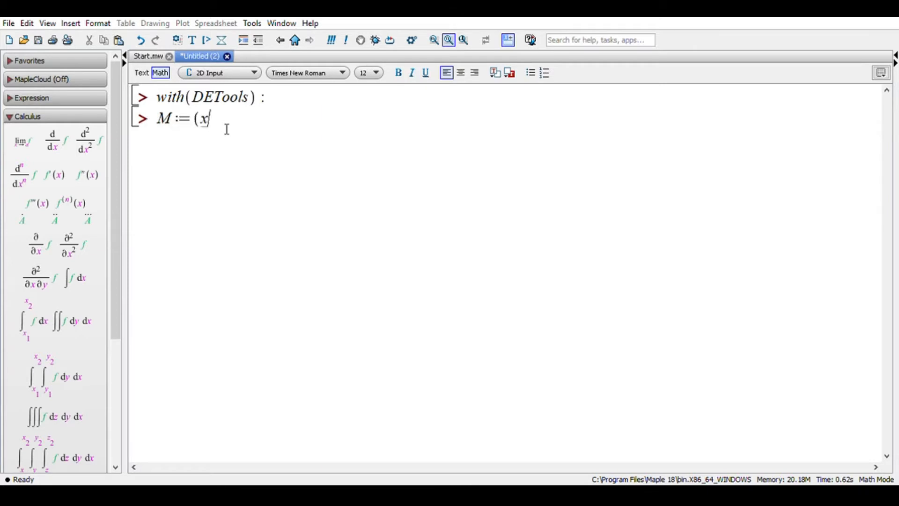
text(,y))
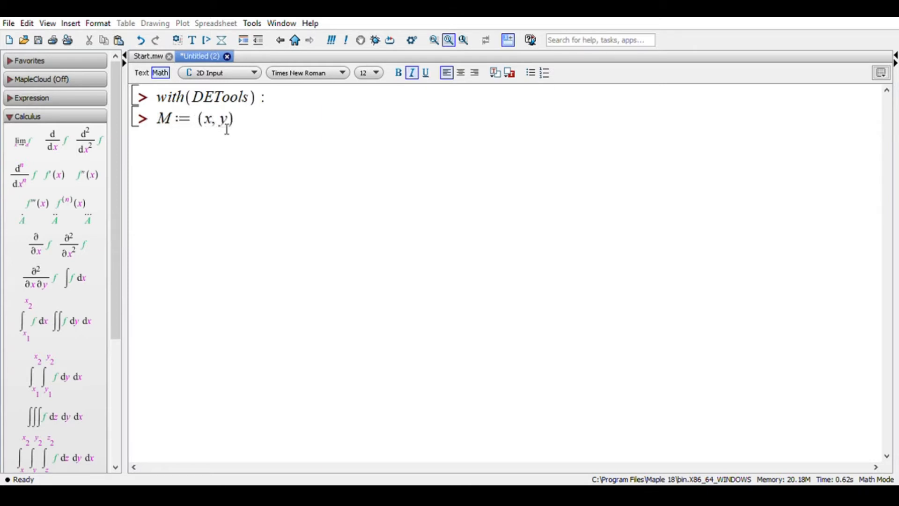
text(->)
text(5*x)
text(^2)
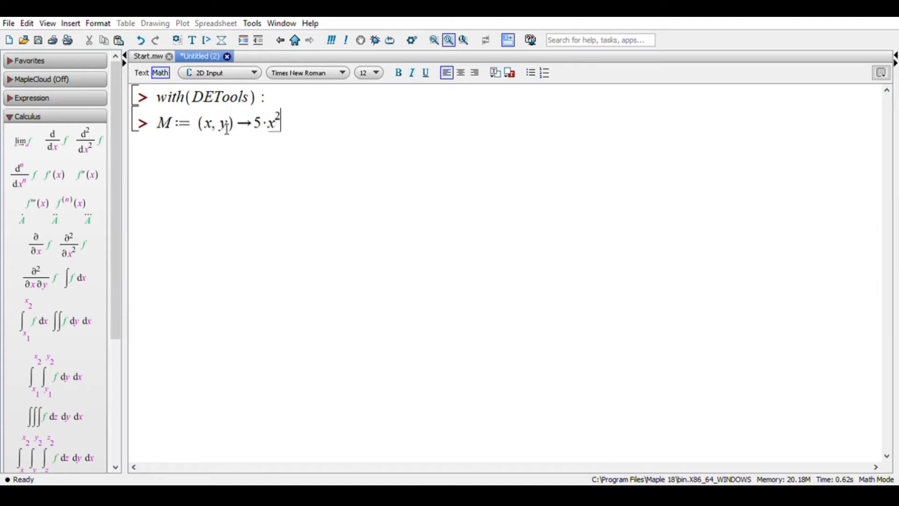
key(Right)
text(-y)
text(2)
key(Right)
text(;)
key(Return)
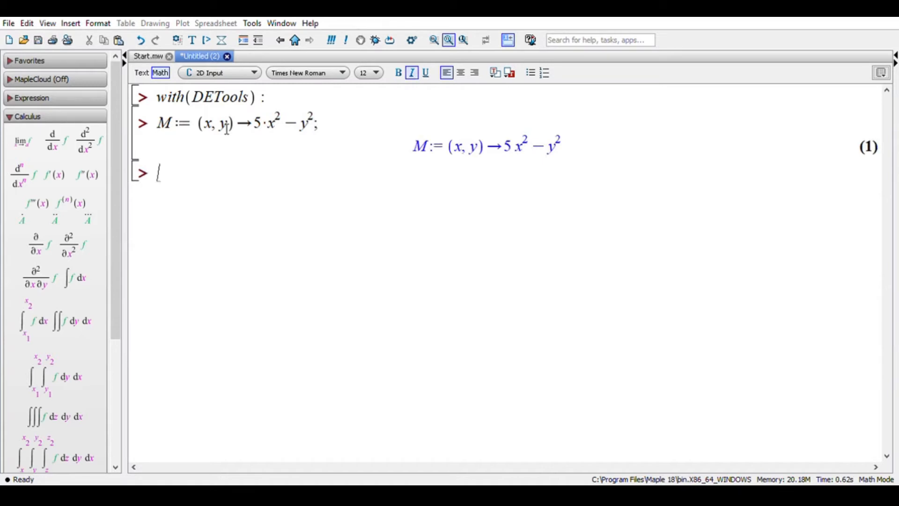
- Define the function N := (x, y) -> 2*y and execute it
text(N:=)
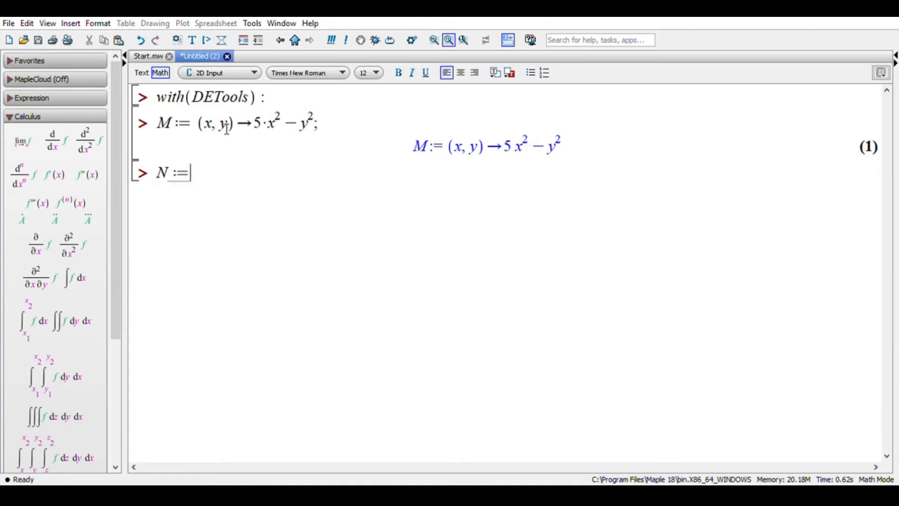
text((x,y)->)
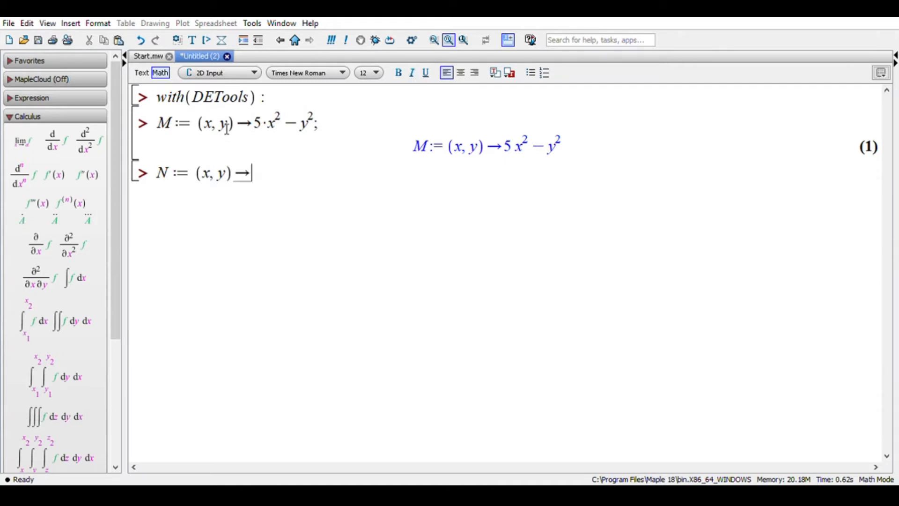
text(2)
text(*y)
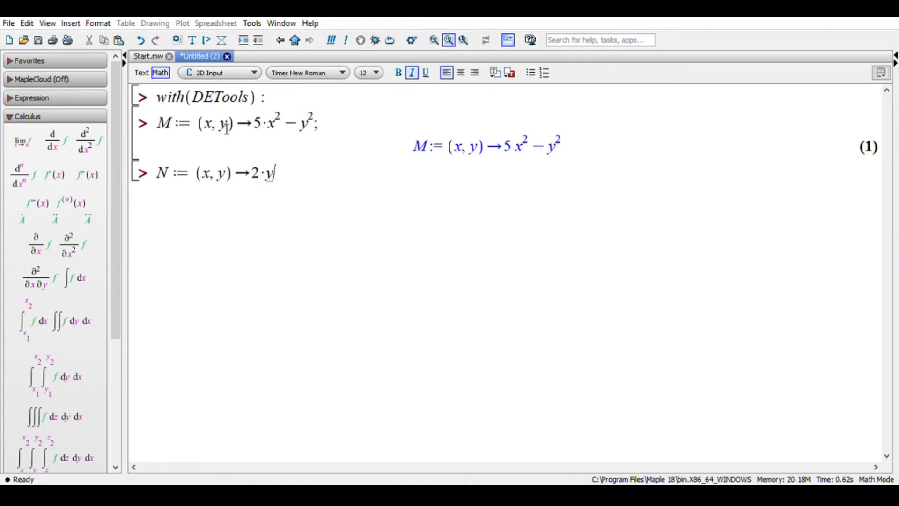
key(Return)
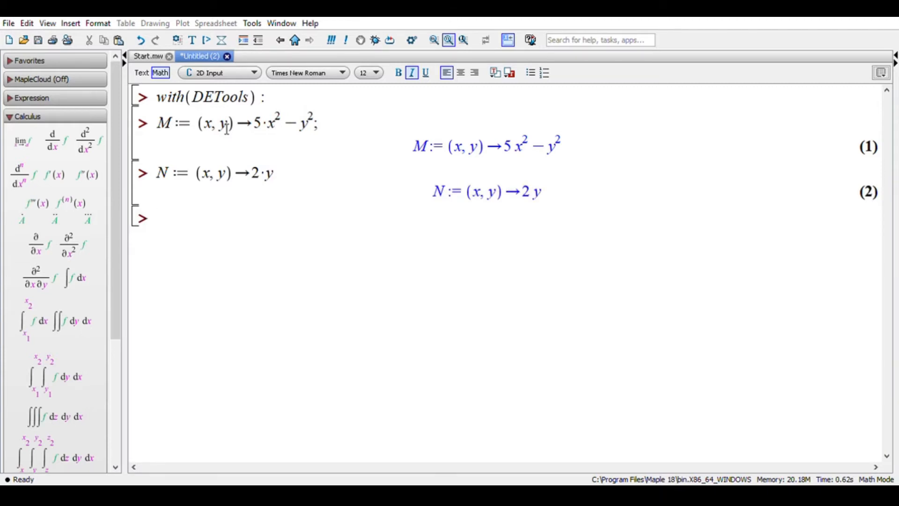
- Begin the equation assignment Pers1 := M(x, y(x)) + on a new input line, writing y as a function of x
text(Pers)
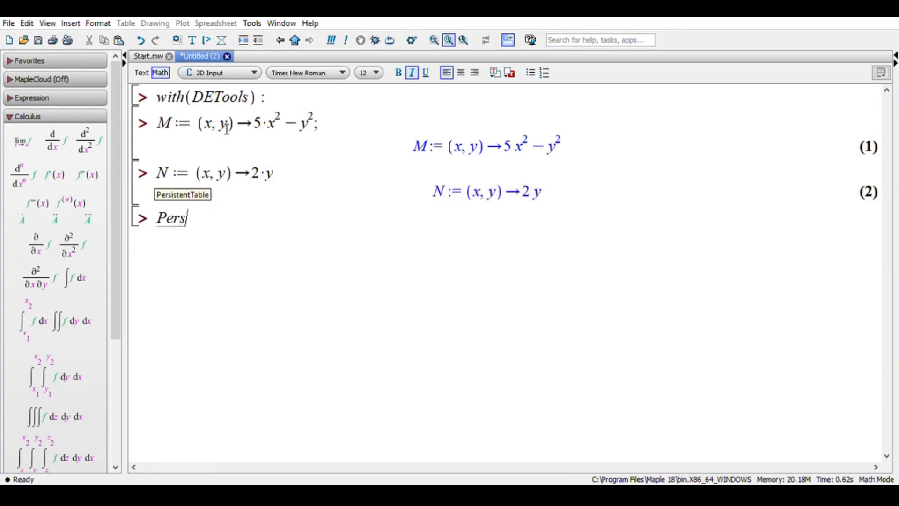
text(1 )
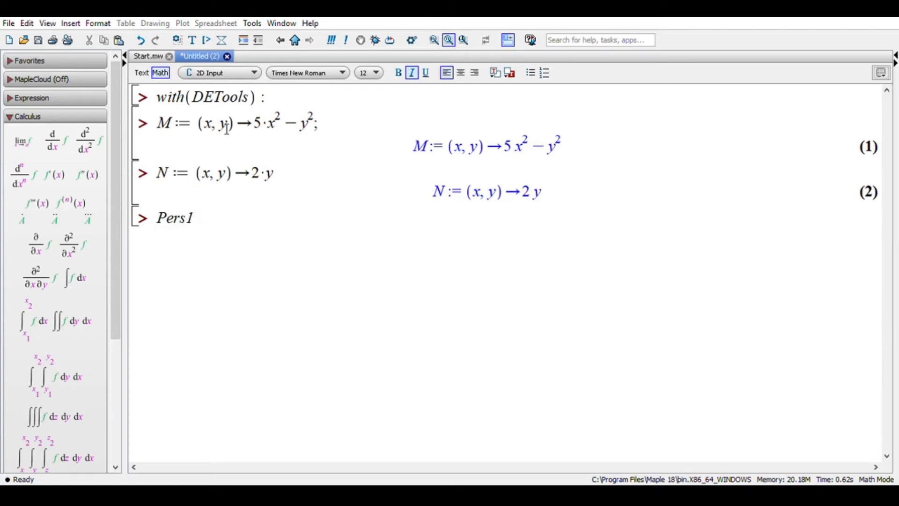
text(:= M)
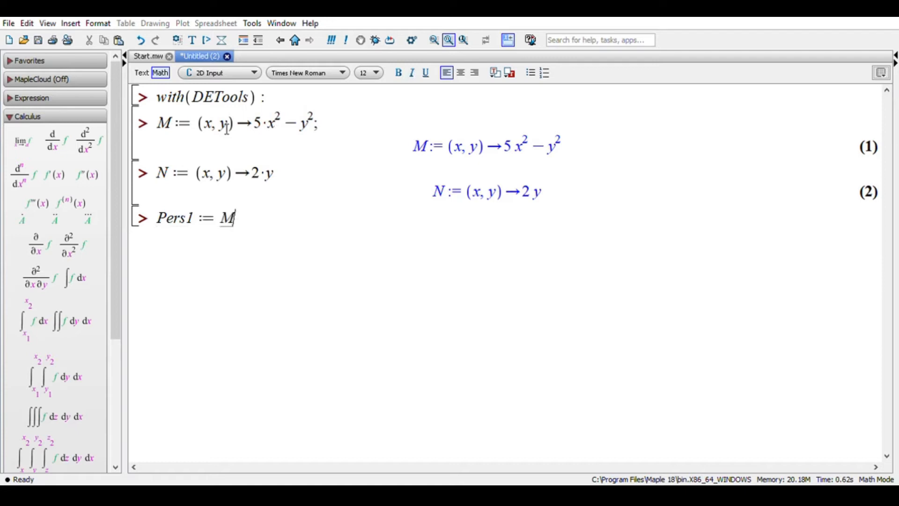
text((x, y) )
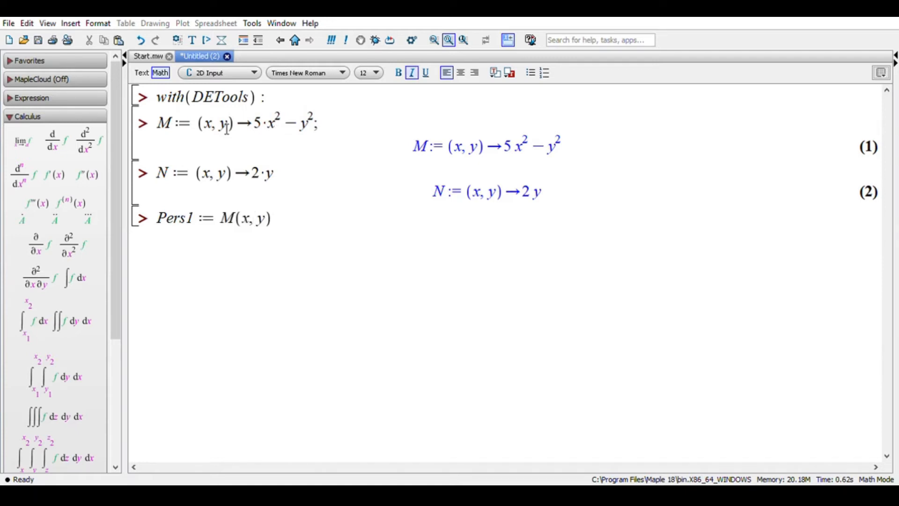
text(+)
key(Left)
key(Left)
text((x))
key(Right)
key(Right)
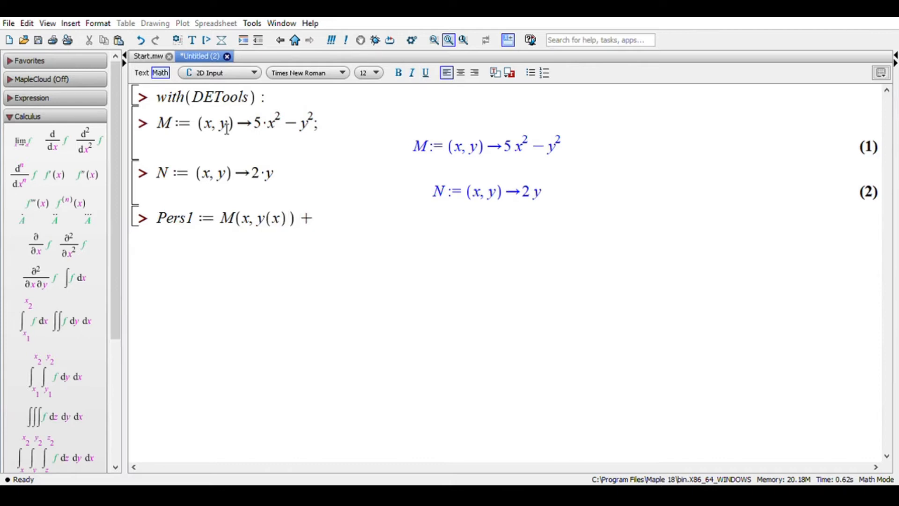
- Append the term N(x, y(x))*diff(y(x)) to the Pers1 expression
text(N(x,y(x)))
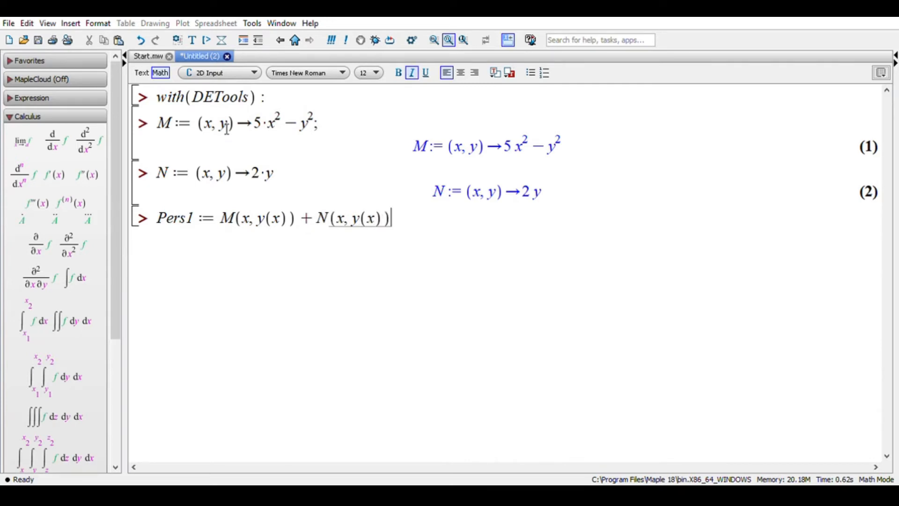
text(*di)
text(ff()
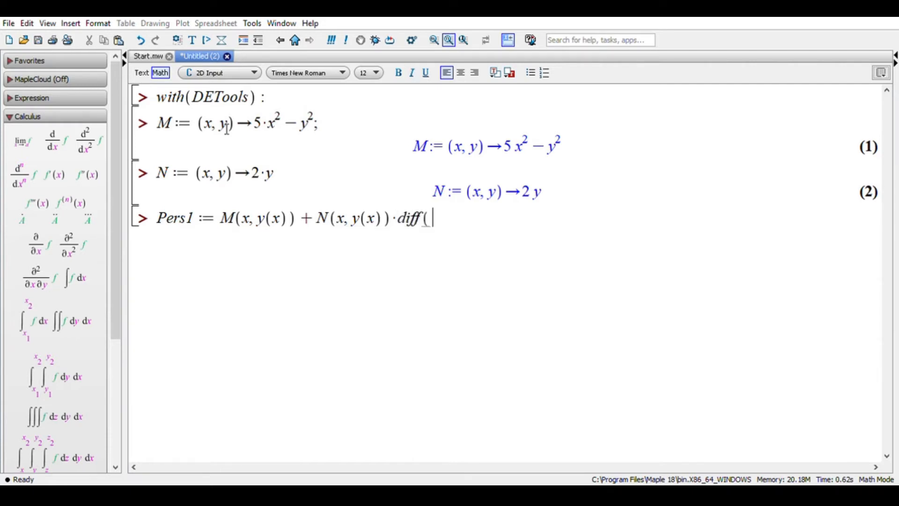
text(y(x)))
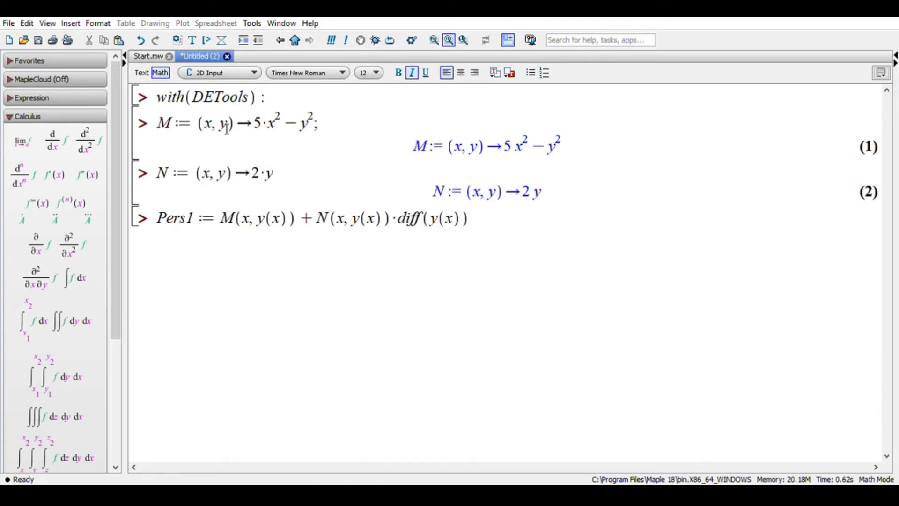
text(,)
- Add x as the differentiation variable in diff, end the Pers1 statement with a semicolon and execute it
key(Left)
key(Left)
text(, x)
key(Right)
key(Right)
key(BackSpace)
text(;)
key(Return)
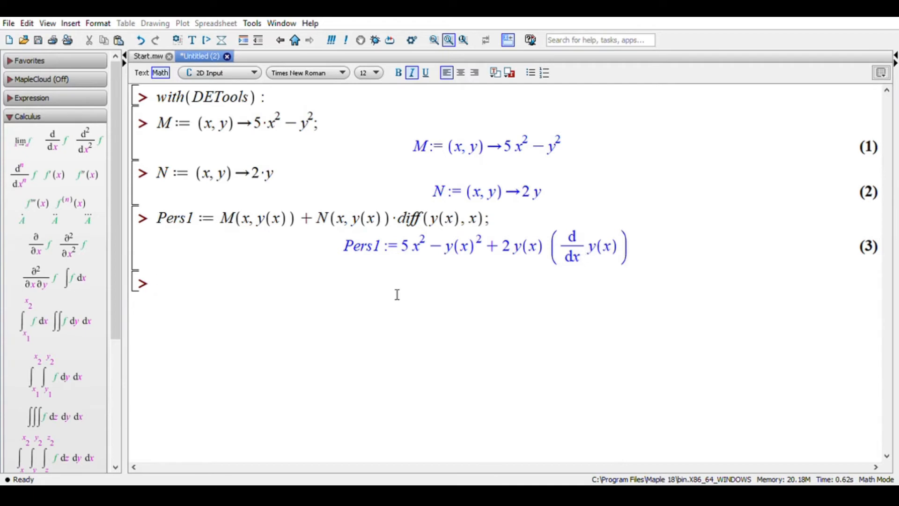
- Begin the assignment tes := odeadvisor(Pers1, on the empty input line below the equation
click(407, 265)
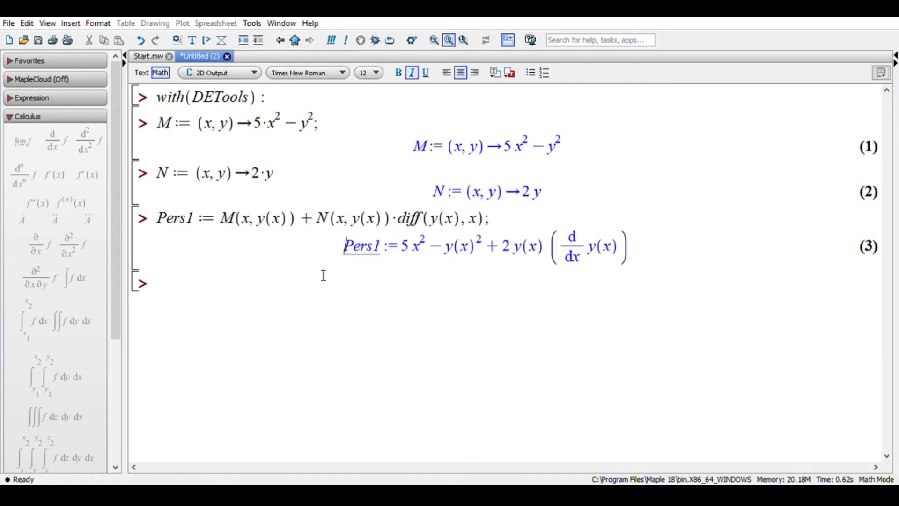
click(310, 284)
text(tes :)
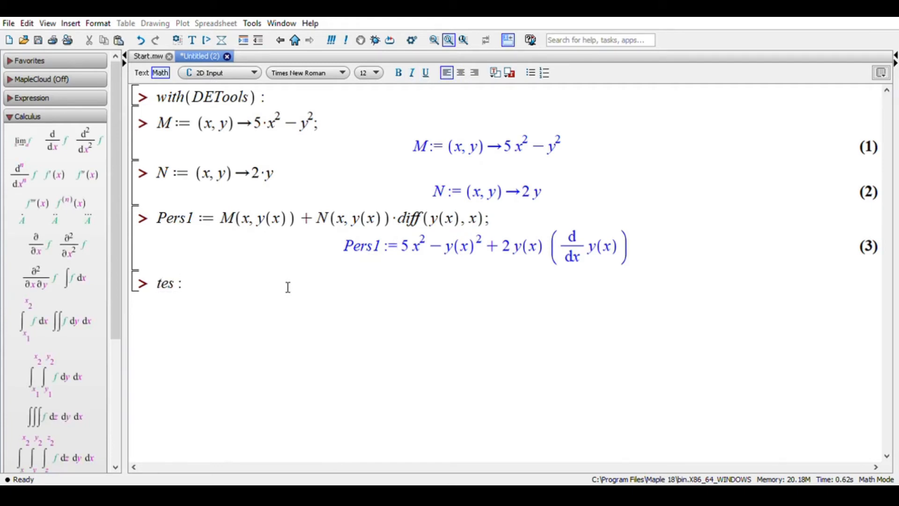
text(= ode)
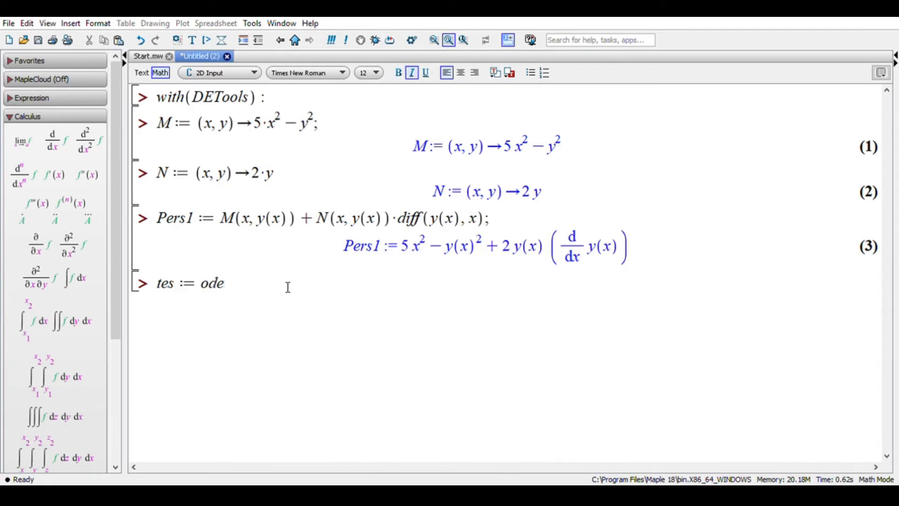
text(advis)
text(r)
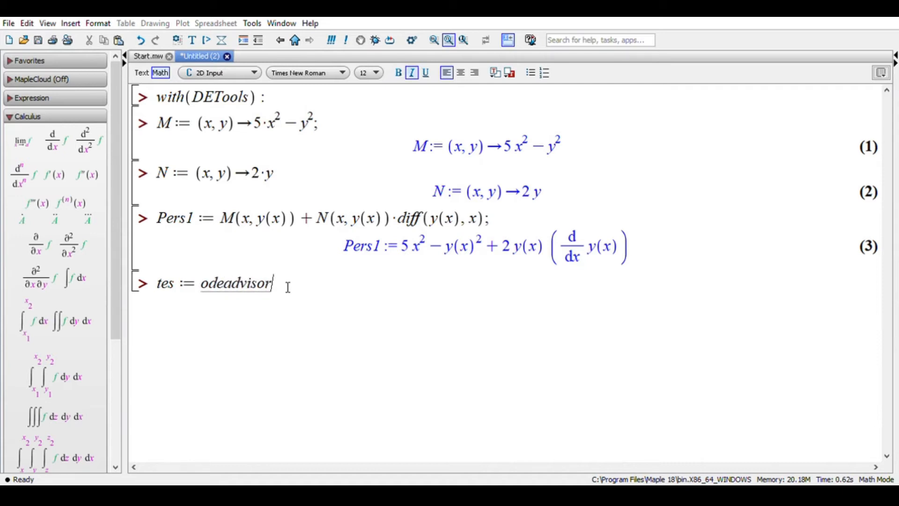
text((Pers1,)
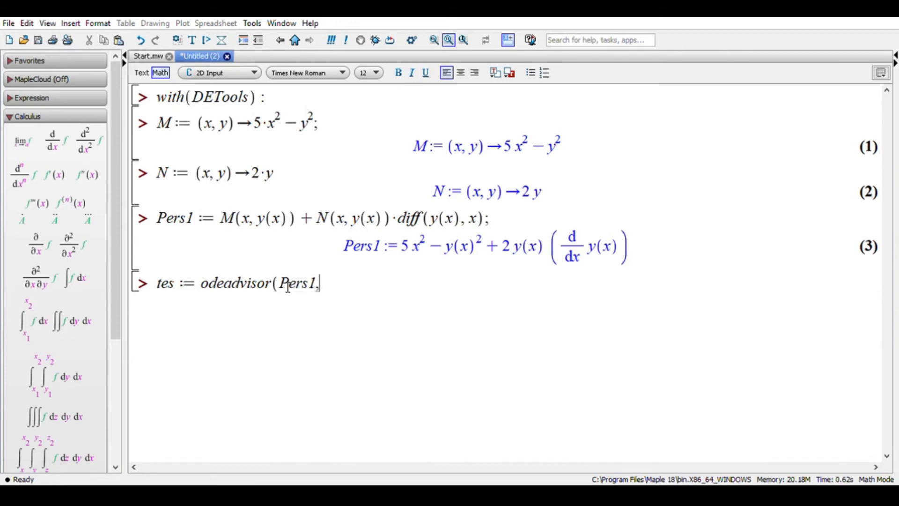
text([excac)
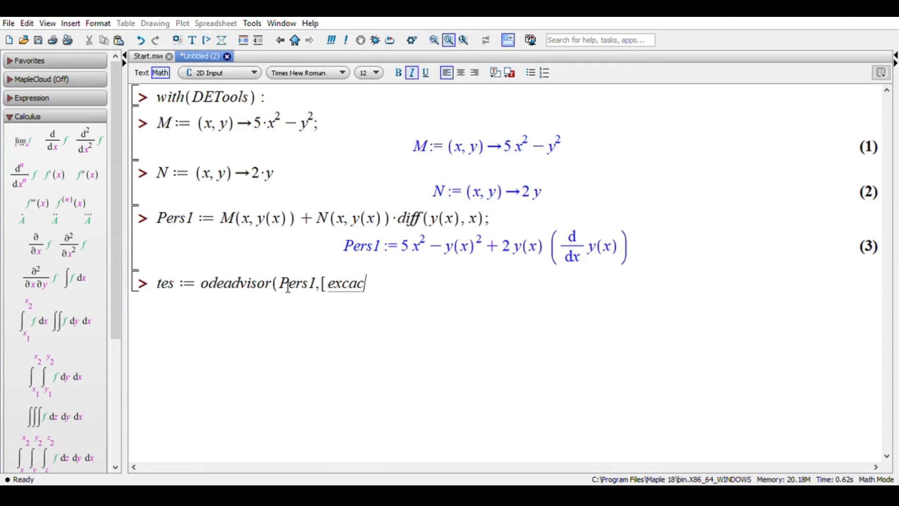
- Complete the odeadvisor call with the [exact] option and execute it to test whether Pers1 is exact
key(BackSpace)
key(BackSpace)
key(BackSpace)
text(act)
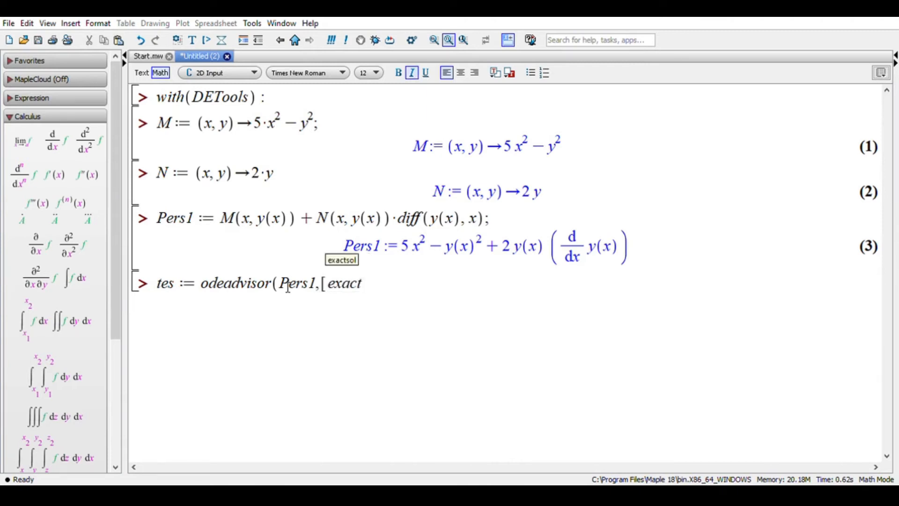
text(]))
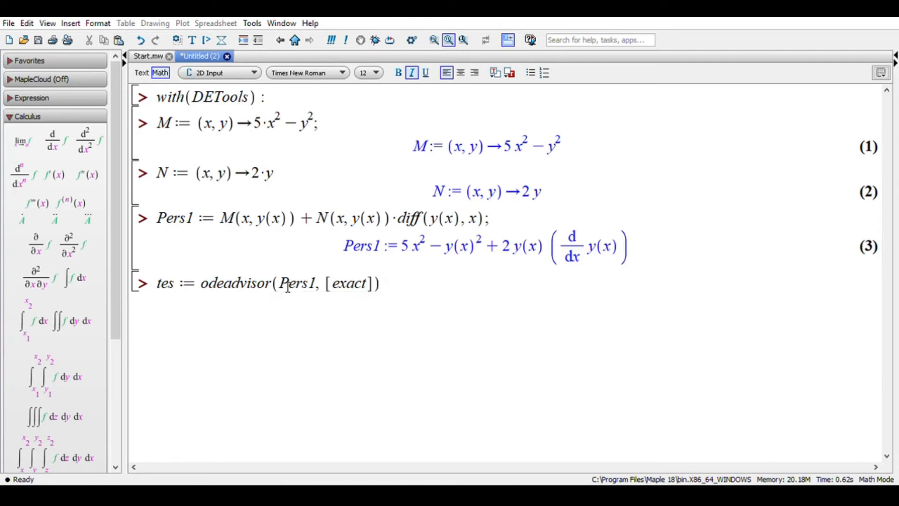
key(Return)
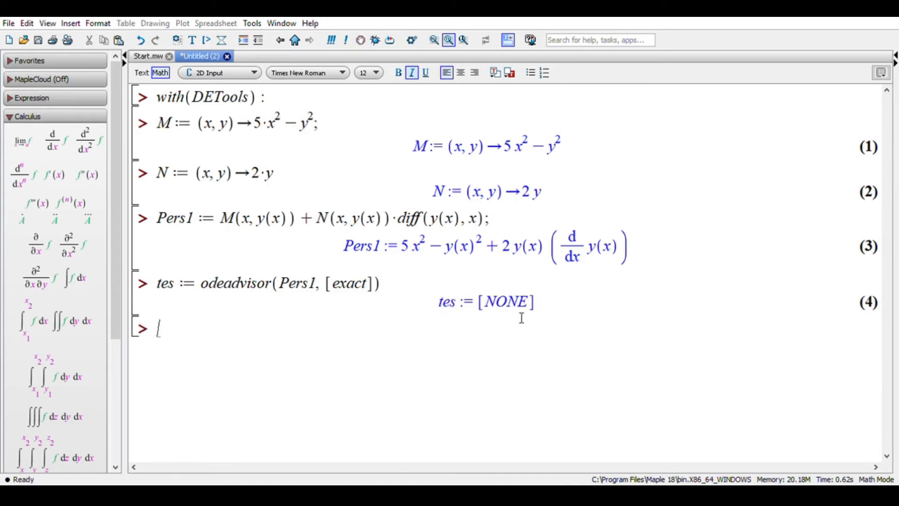
drag(537, 311, 516, 316)
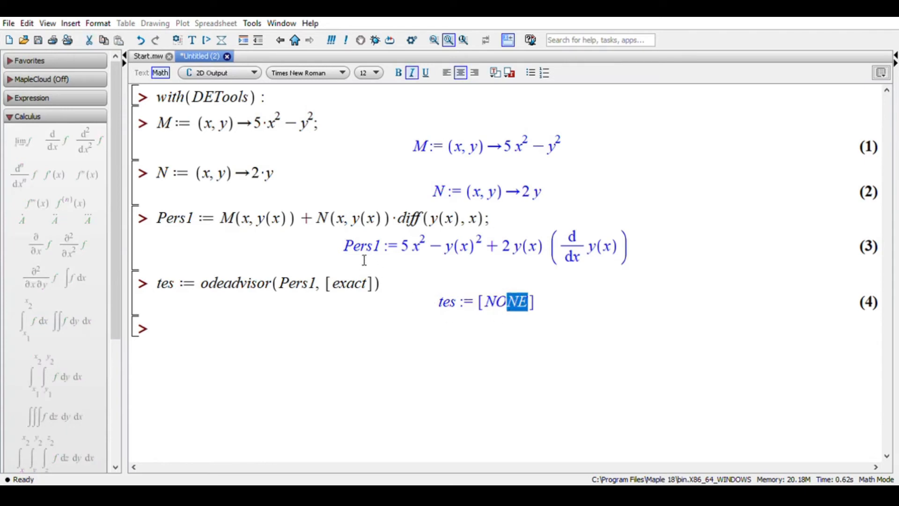
drag(363, 257, 561, 275)
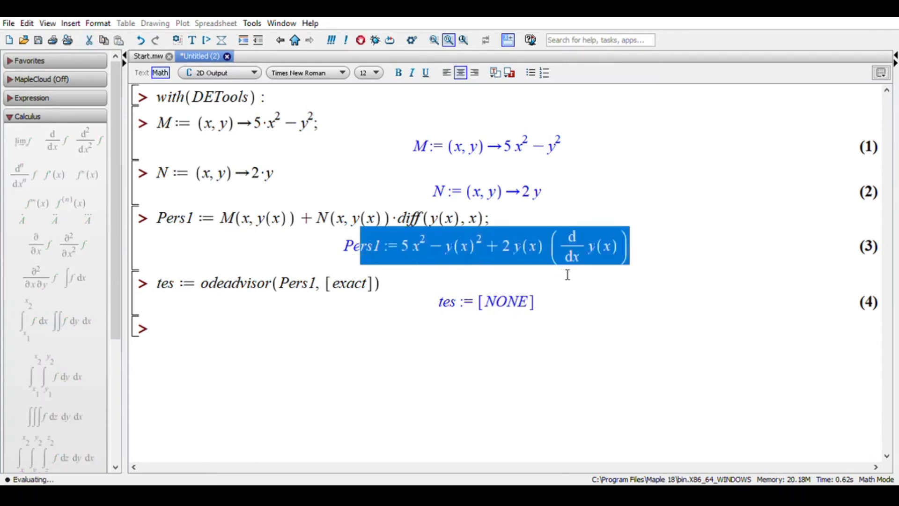
click(564, 301)
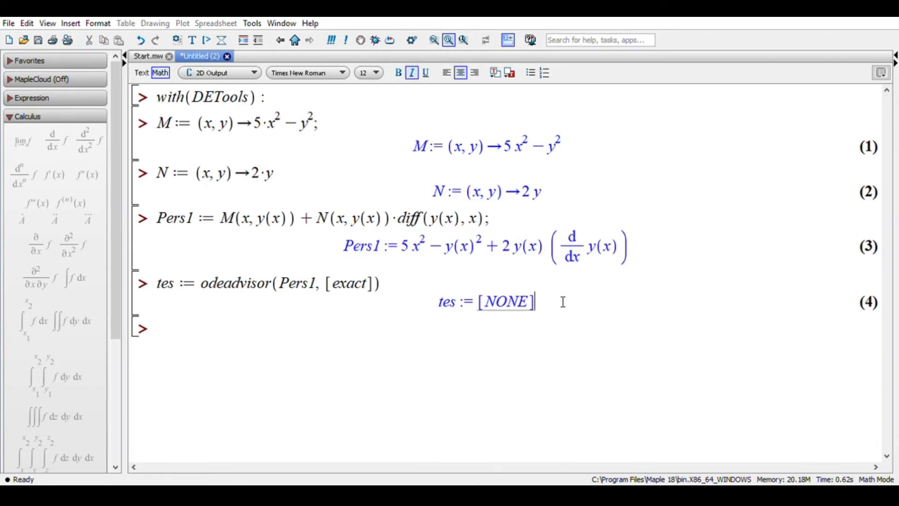
- Begin the assignment cek := simplify( on the empty input line below the odeadvisor result
click(402, 342)
text(cek )
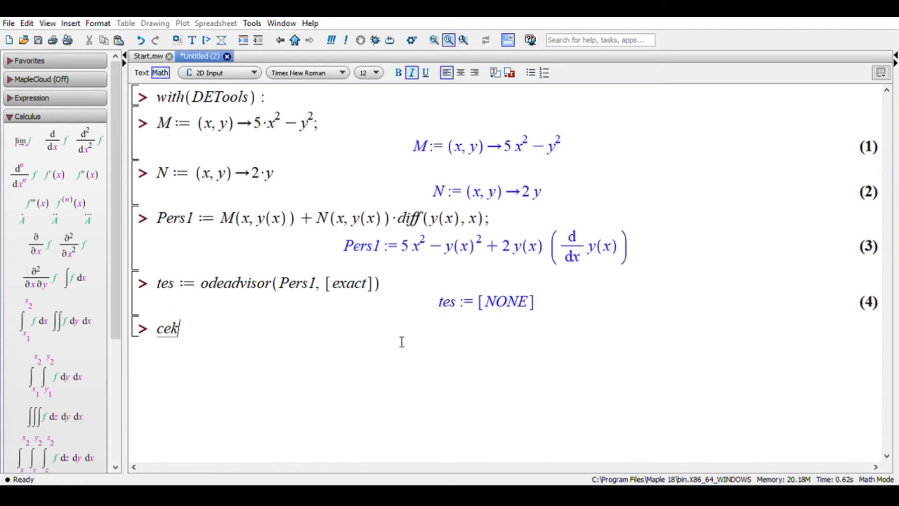
text(:=)
click(175, 338)
mouse_move(175, 338)
mouse_down()
mouse_move(167, 336)
mouse_move(185, 335)
mouse_up()
click(211, 333)
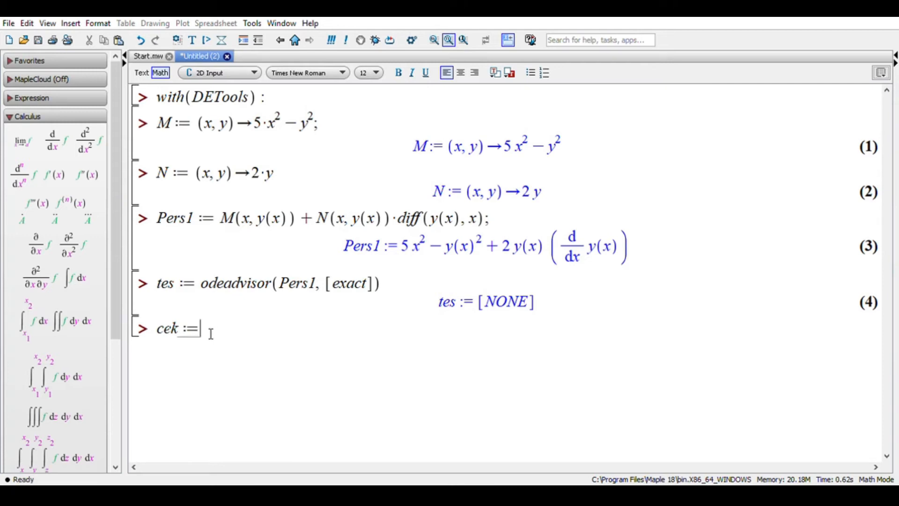
text(simpl)
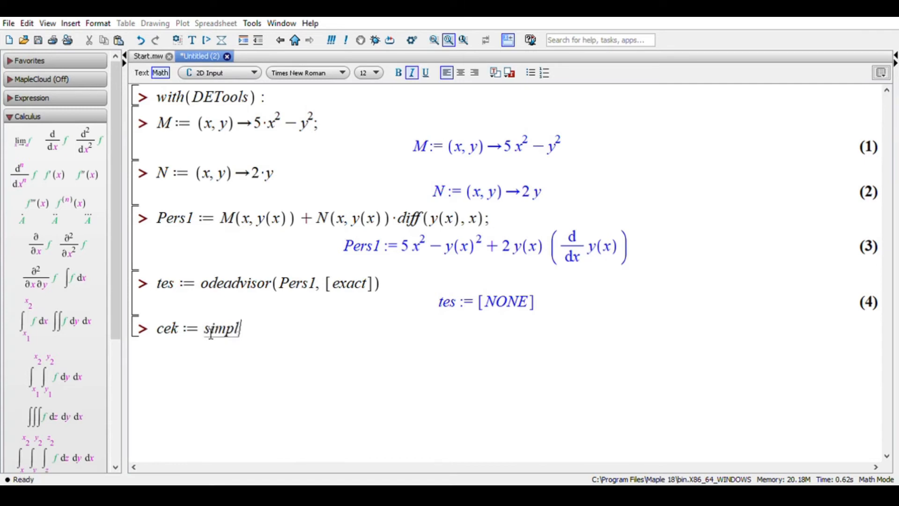
text(ify()
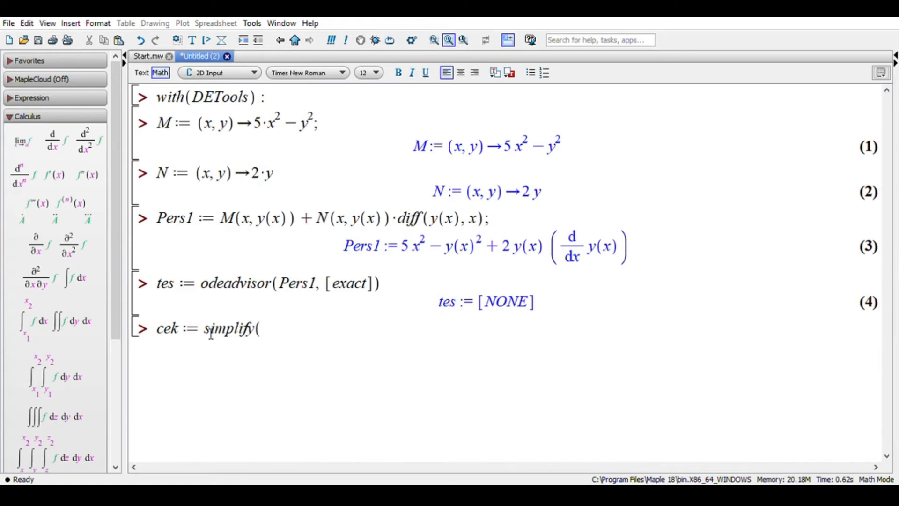
text((diff)
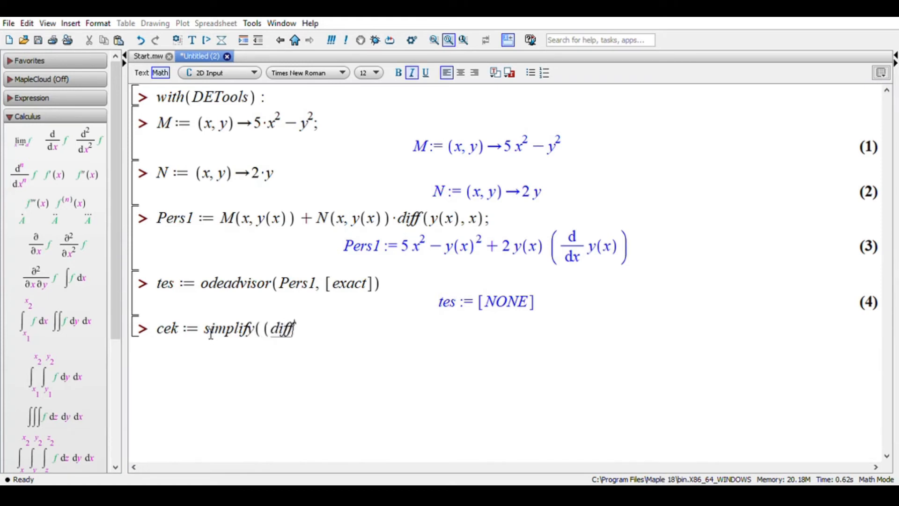
text((M()
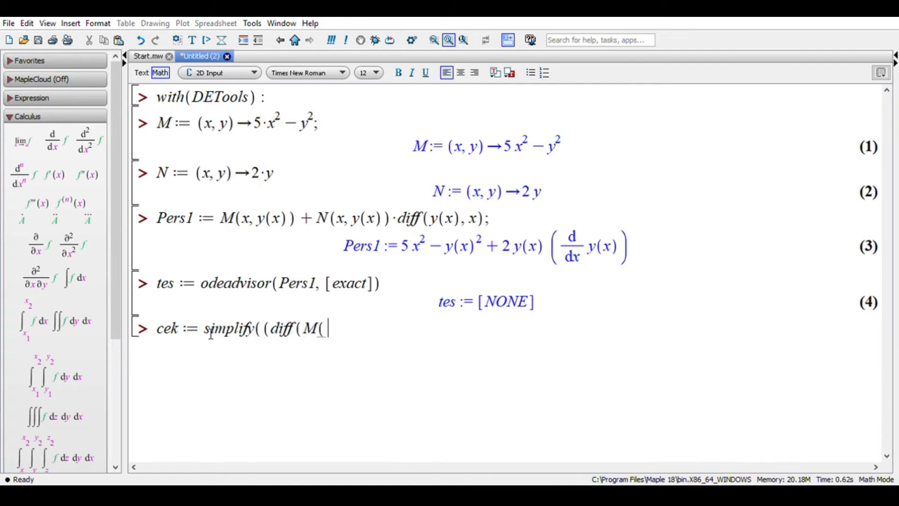
text(x, y), y) - )
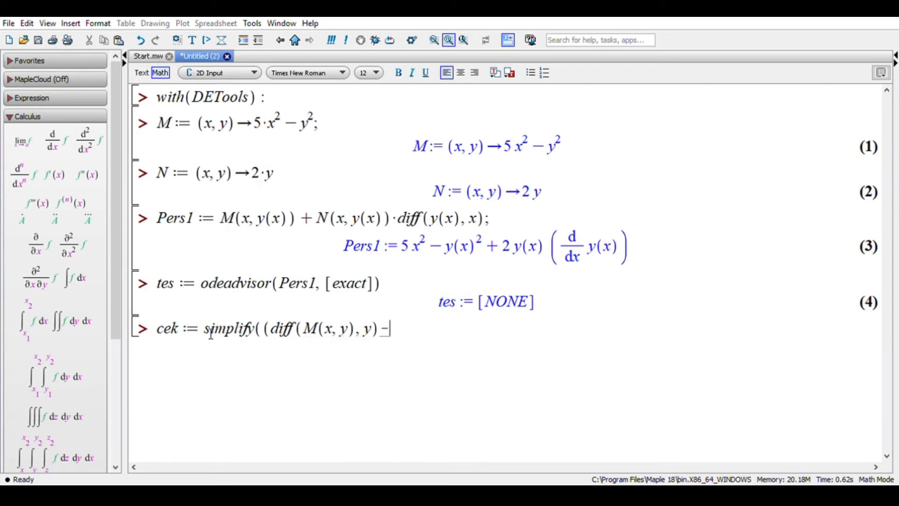
text(diff(N(x)
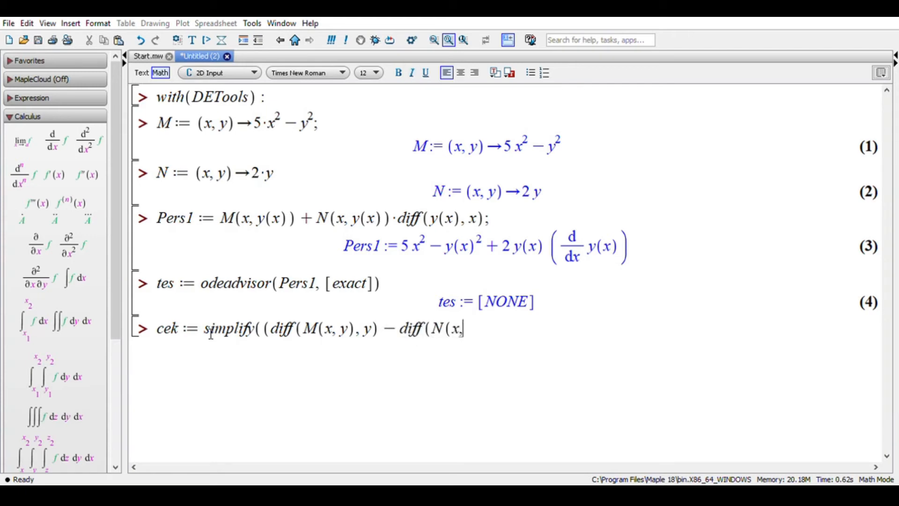
text(, y), x))
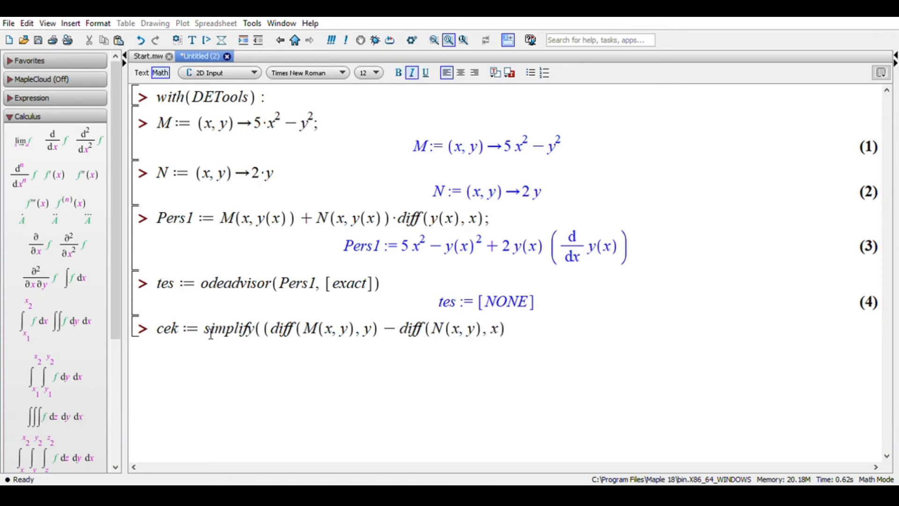
text(/)
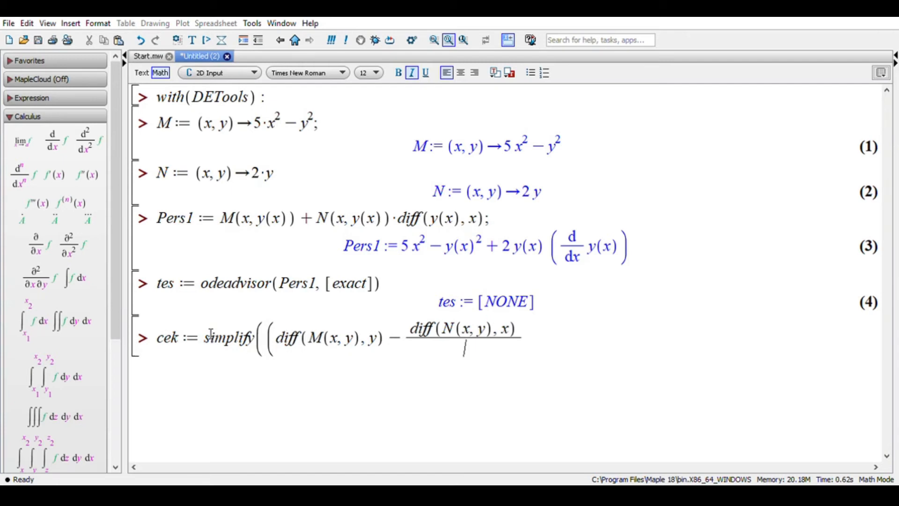
- Enter diff(N(x, y), x) as the subtracted term and close the parenthesis around the difference
key(BackSpace)
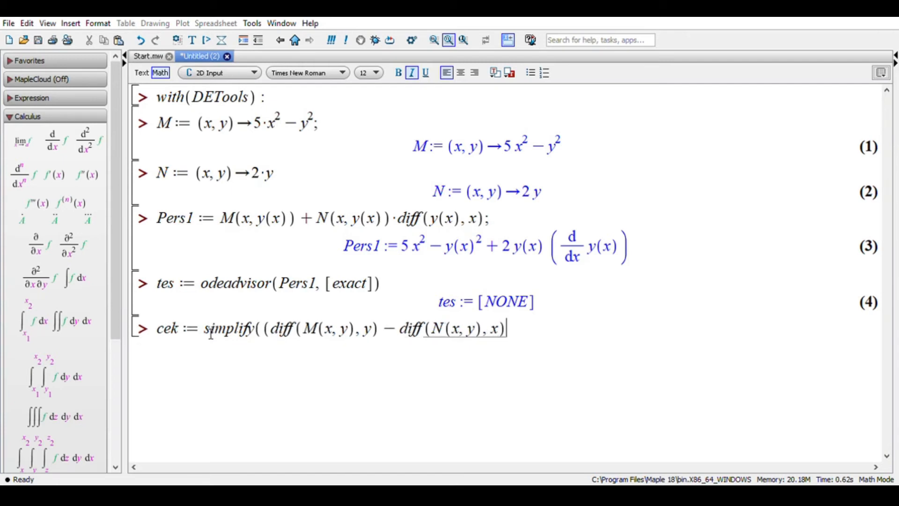
text())
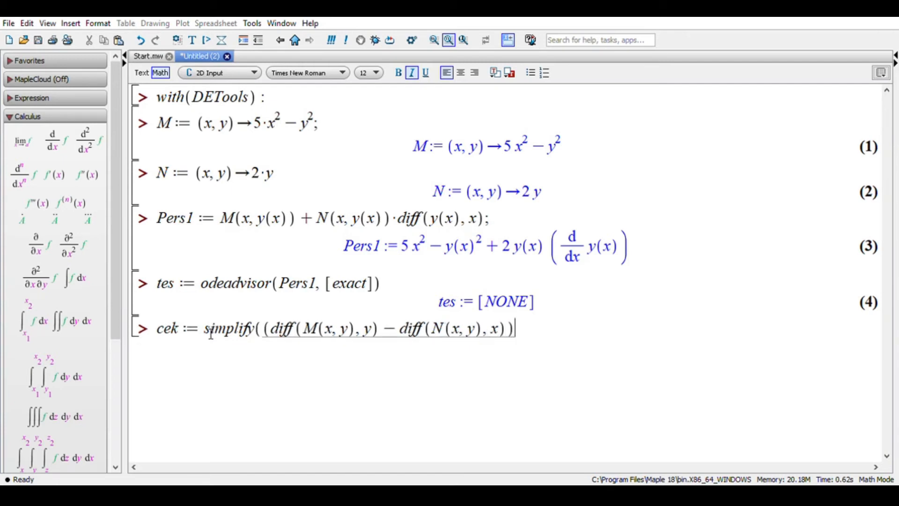
text(/)
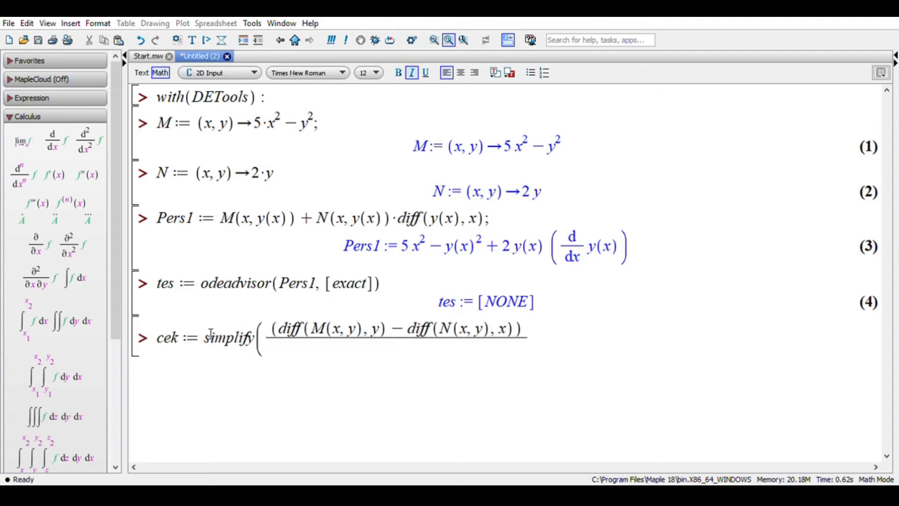
text(N(x, y))
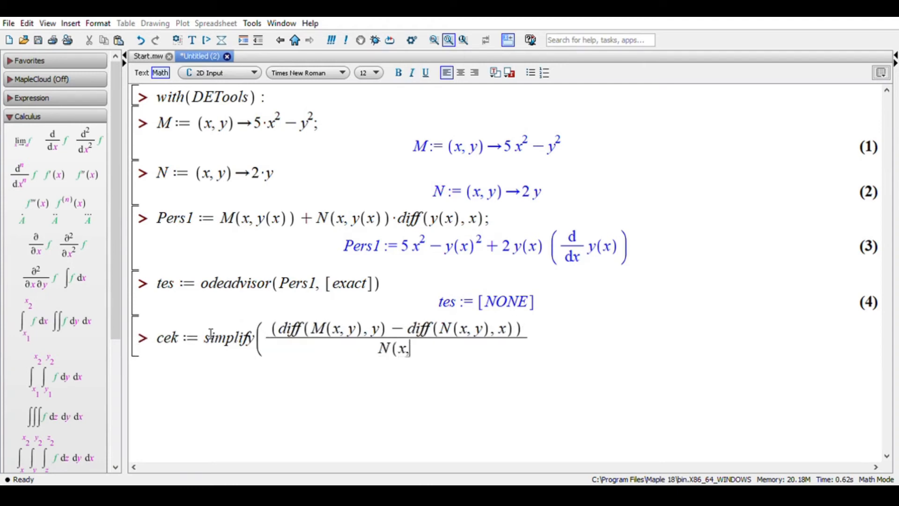
- Divide the parenthesised difference by N(x, y), close the simplify call and execute the cek statement
key(Right)
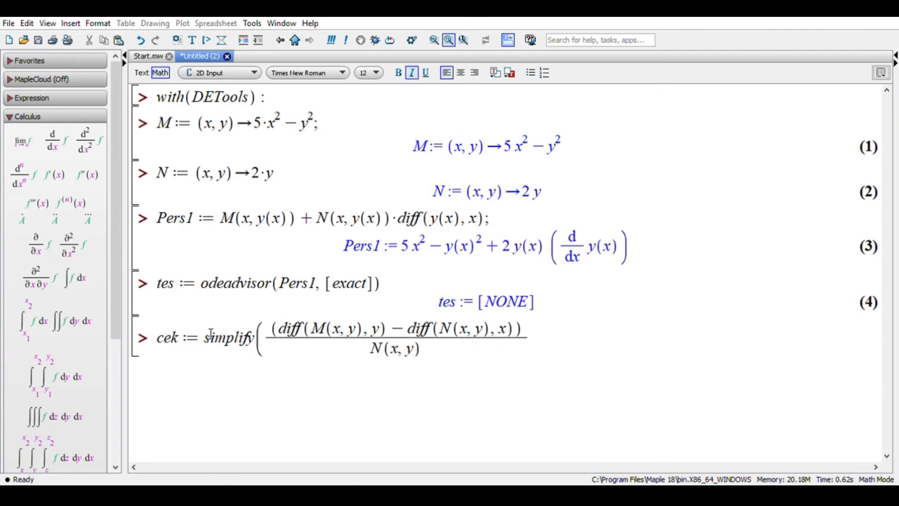
text())
key(Return)
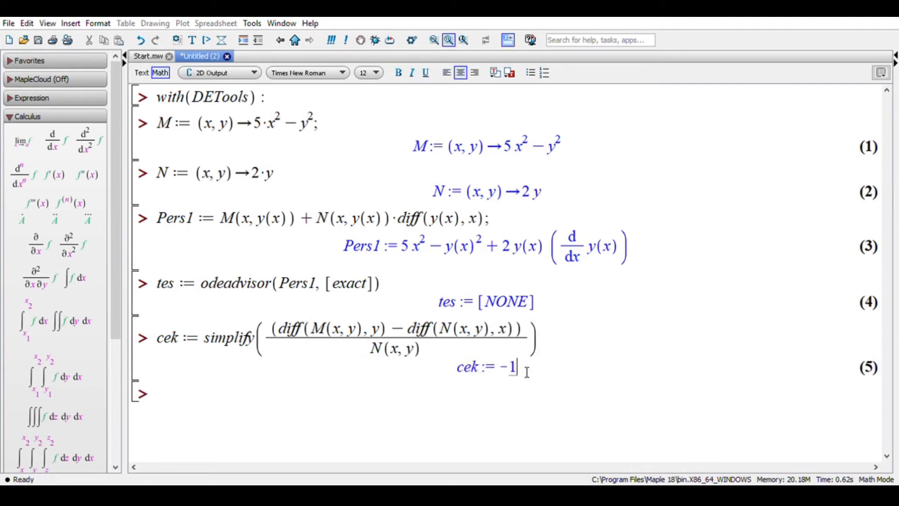
- Begin the assignment faktor := exp(int( on the empty input line below the cek result
drag(526, 368, 498, 367)
click(482, 405)
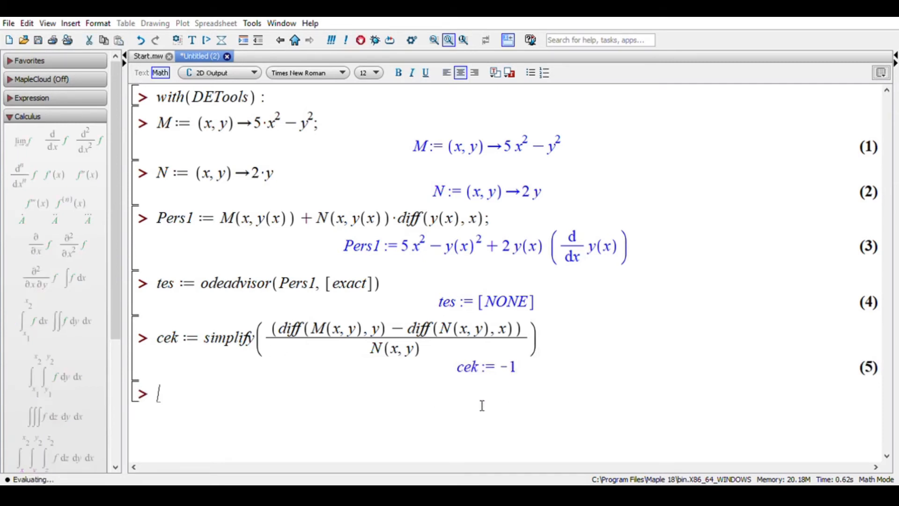
text(f)
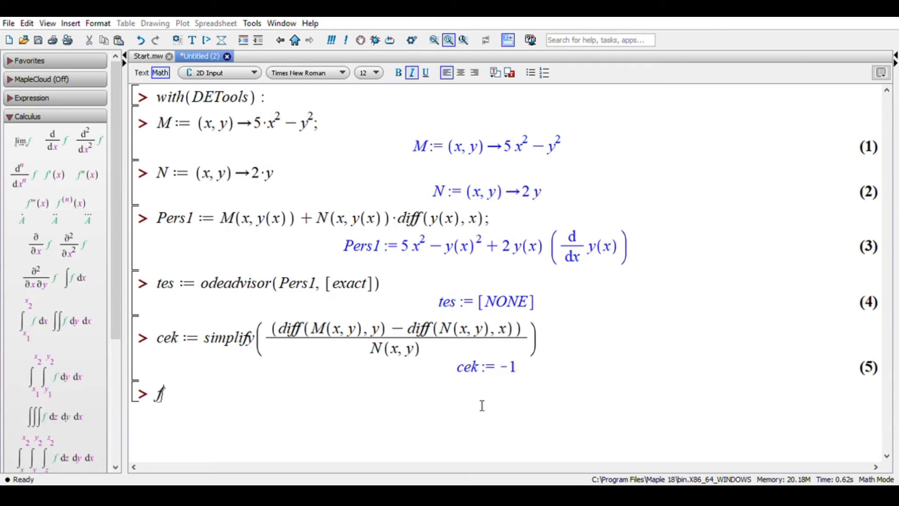
text(aktor:=)
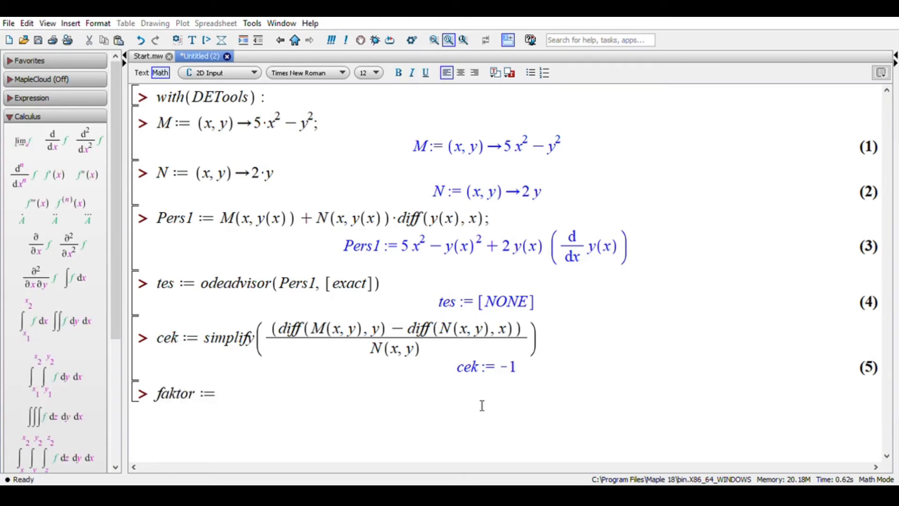
text(exp(int()
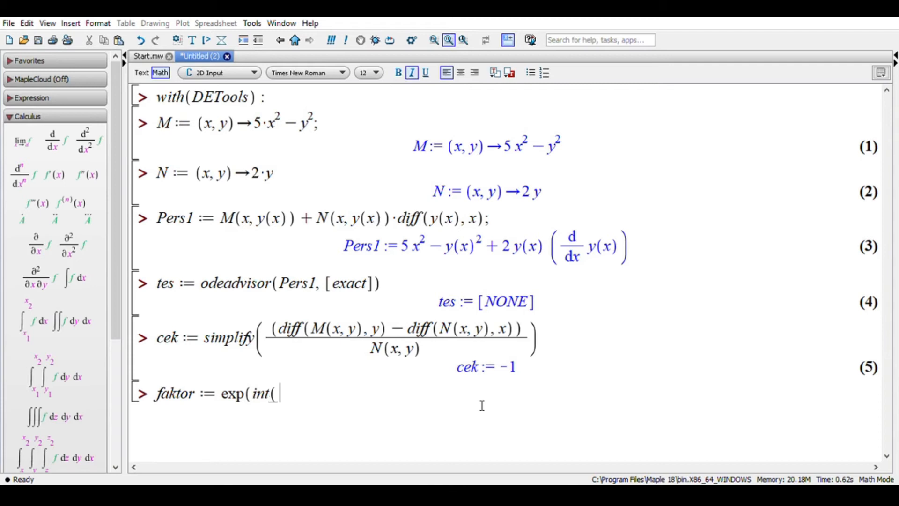
text(cek, x)))
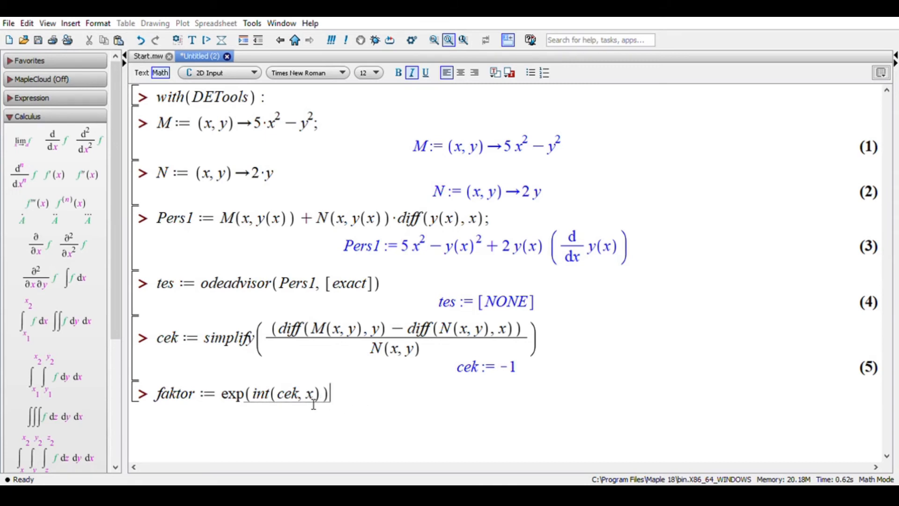
- Complete the integral with cek as integrand and x as variable, close both parentheses and execute the faktor statement
key(Return)
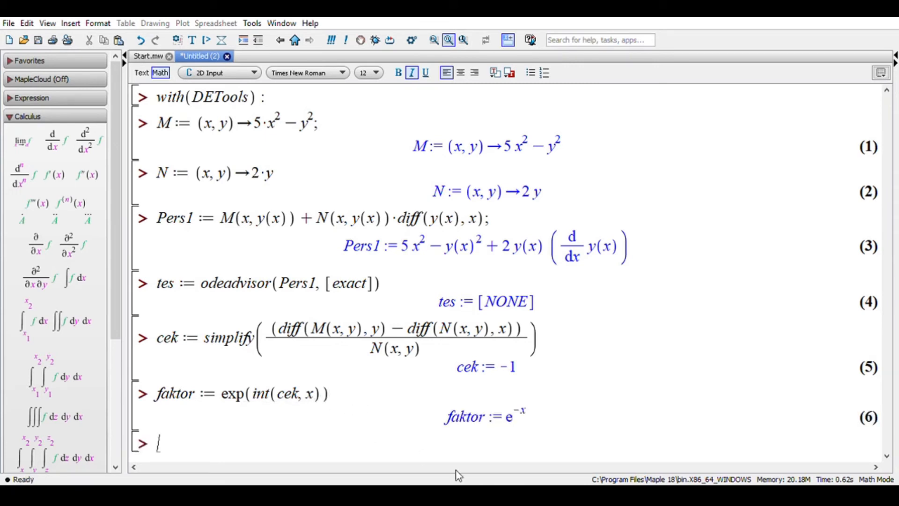
drag(548, 414, 528, 427)
click(516, 423)
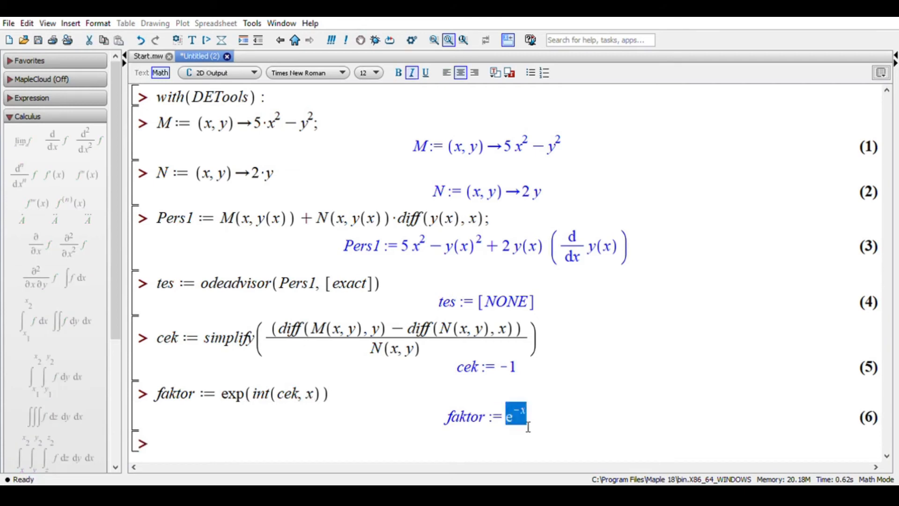
click(511, 370)
drag(518, 377, 525, 380)
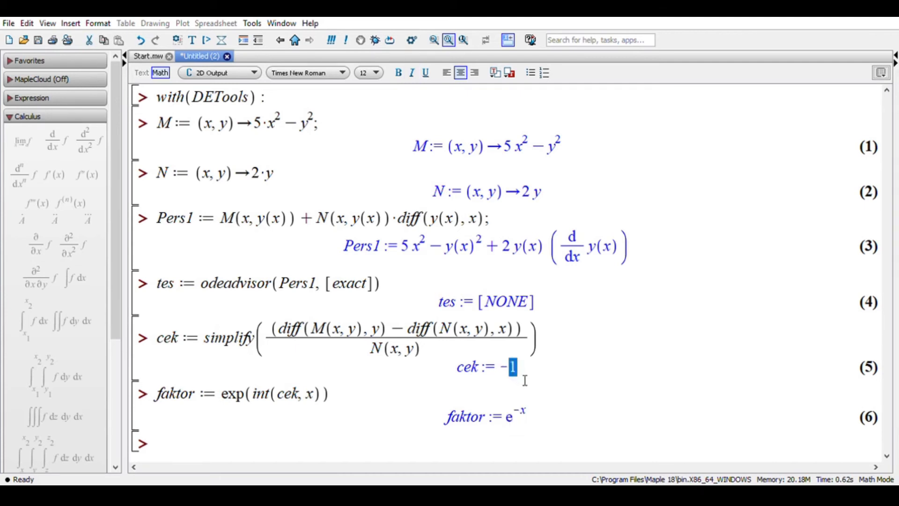
click(534, 429)
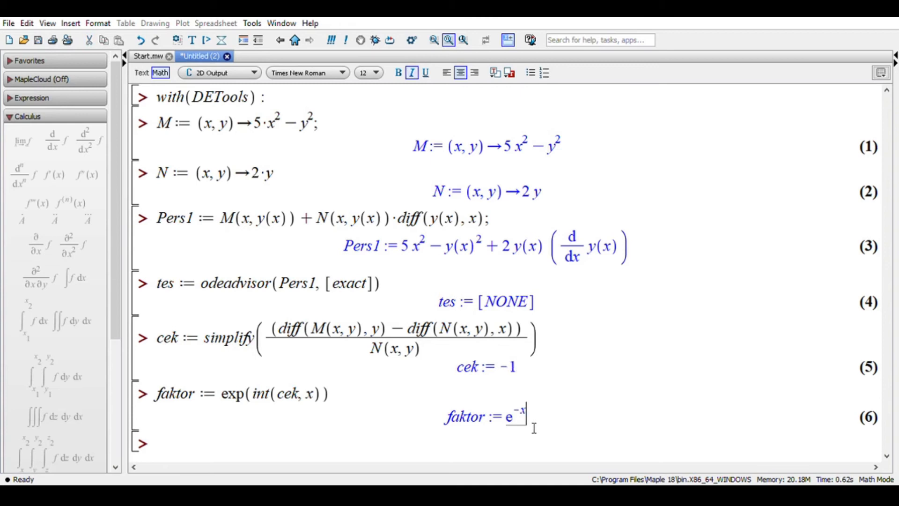
click(318, 454)
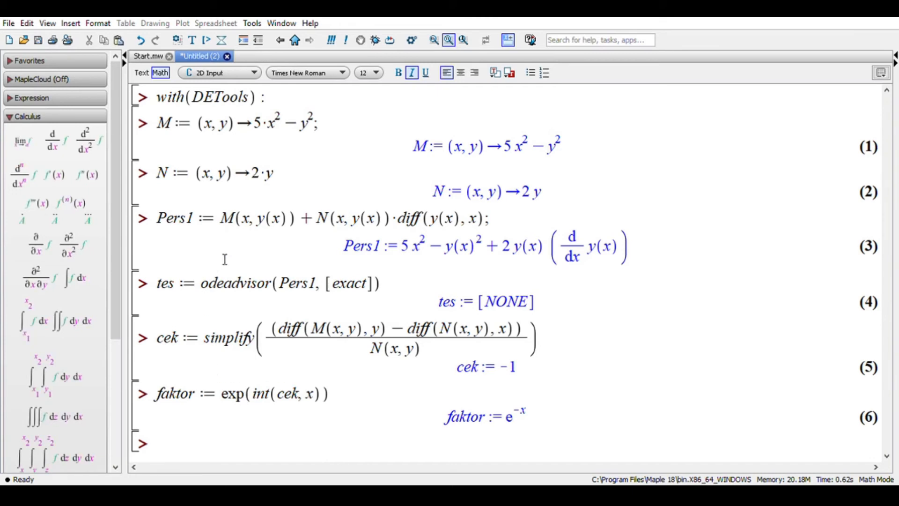
drag(231, 233, 393, 233)
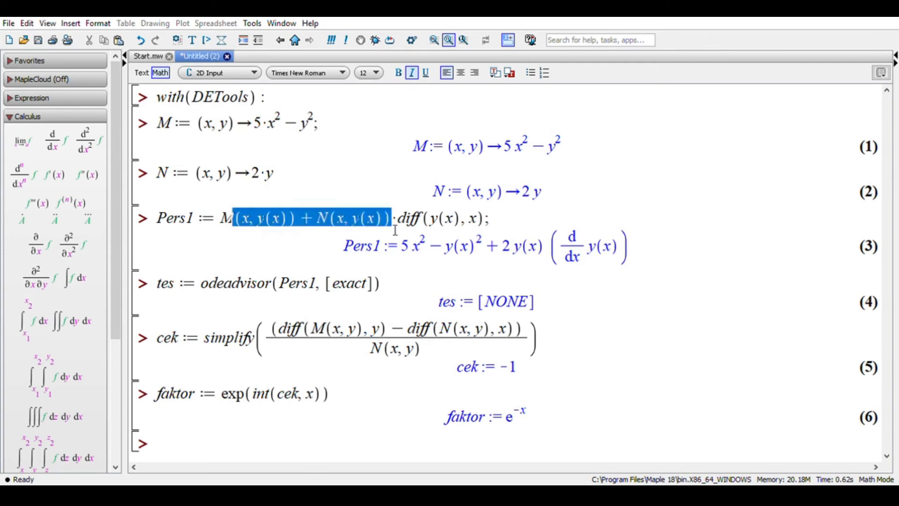
click(268, 424)
- Enter pers2 := faktor*pers1 on the empty input line below the integrating factor
click(248, 445)
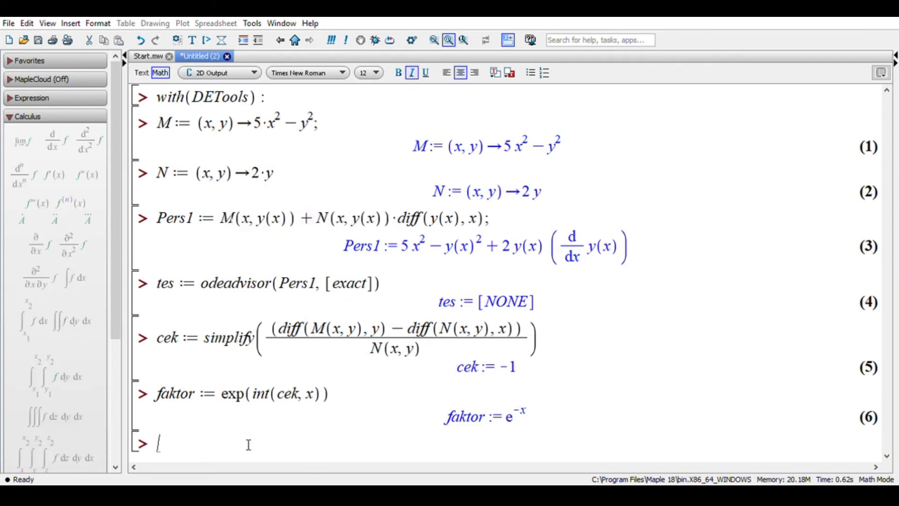
text(pers)
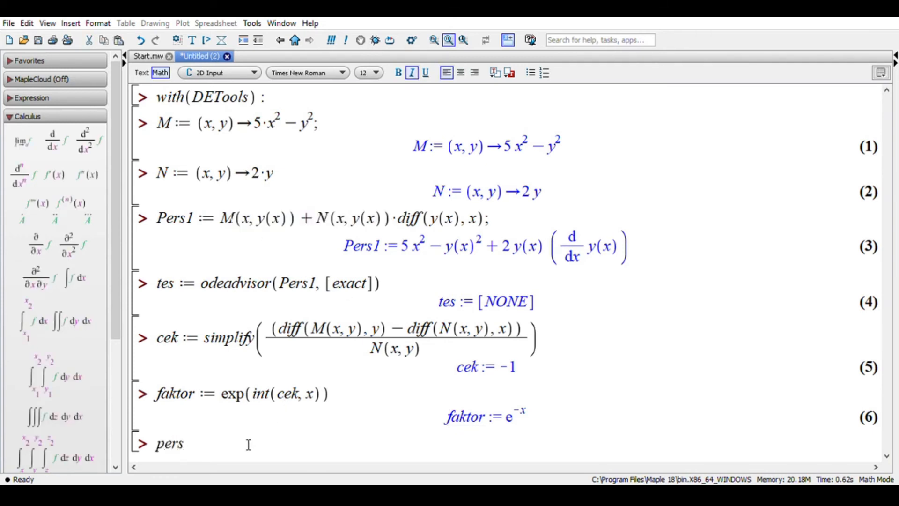
text(2:=)
text(faktor)
text(*)
text(pers)
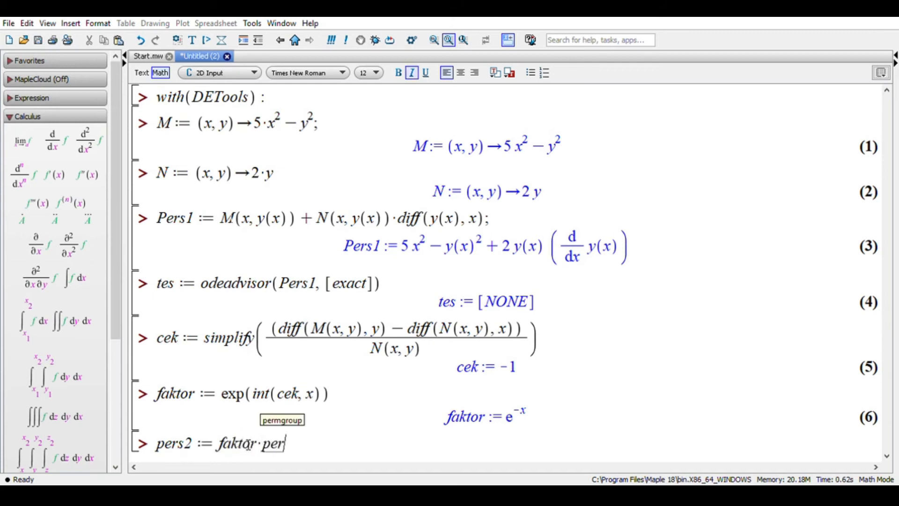
text(1)
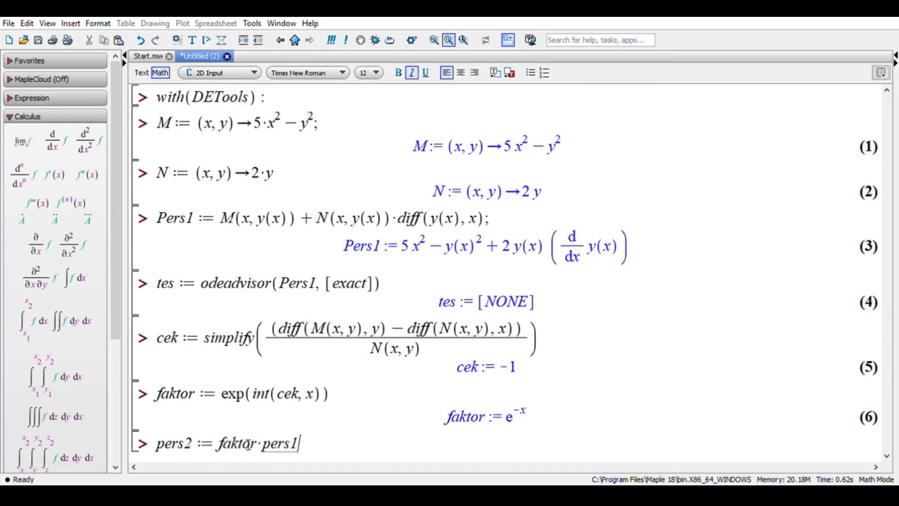
- Correct pers1 to Pers1 with a capital P in the product and execute the pers2 statement
key(Left)
key(Left)
key(Left)
key(Left)
key(BackSpace)
text(P)
key(Return)
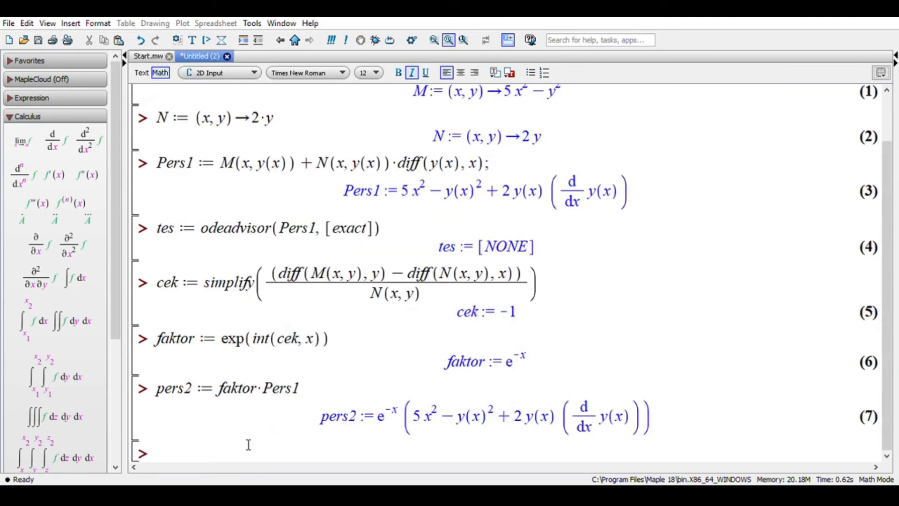
- Begin the assignment tes2 := odeadvisor( on the empty input line below the pers2 result
text(tes2 := )
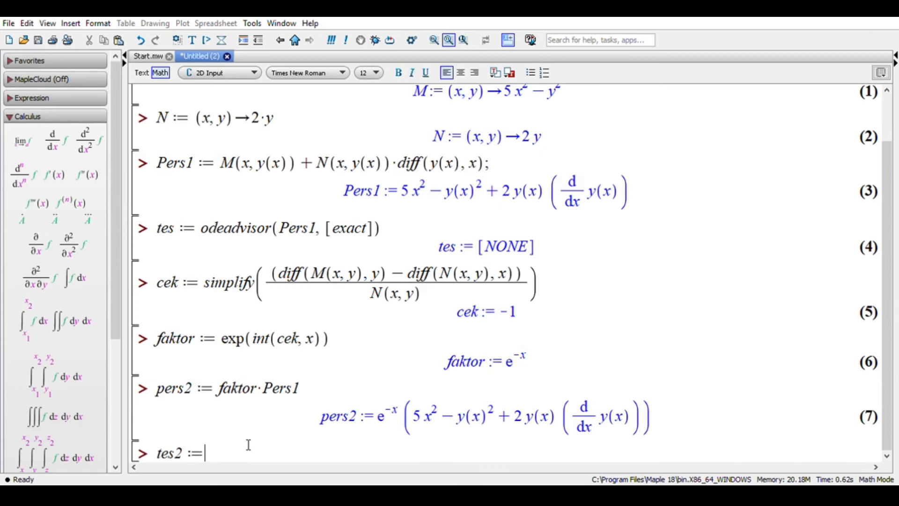
text(()
key(Left)
text(odea)
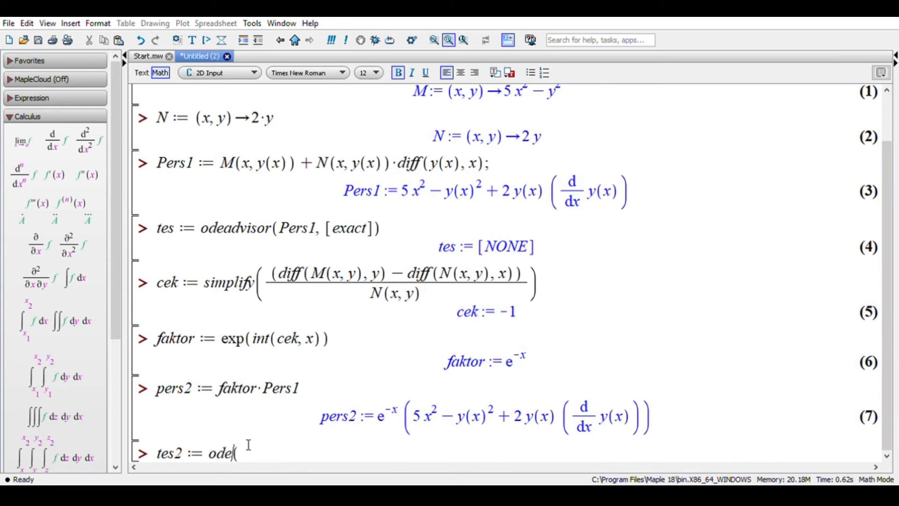
text(dvisor)
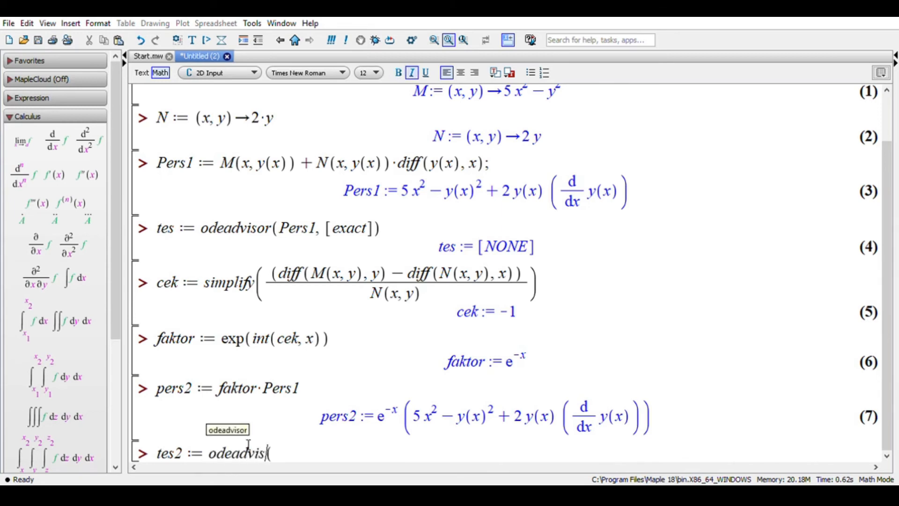
key(Right)
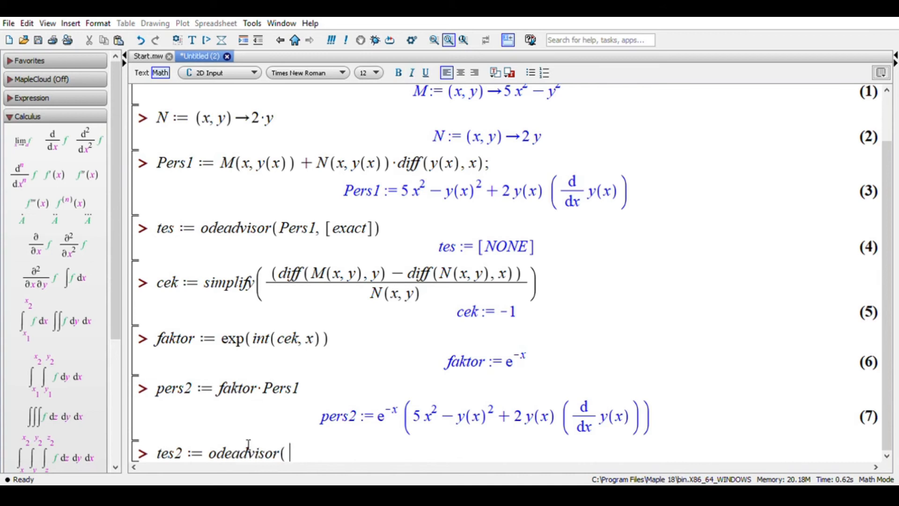
- Complete the odeadvisor call with the arguments pers2 and [exact], close the parenthesis and execute the tes2 statement
text(per2)
key(Left)
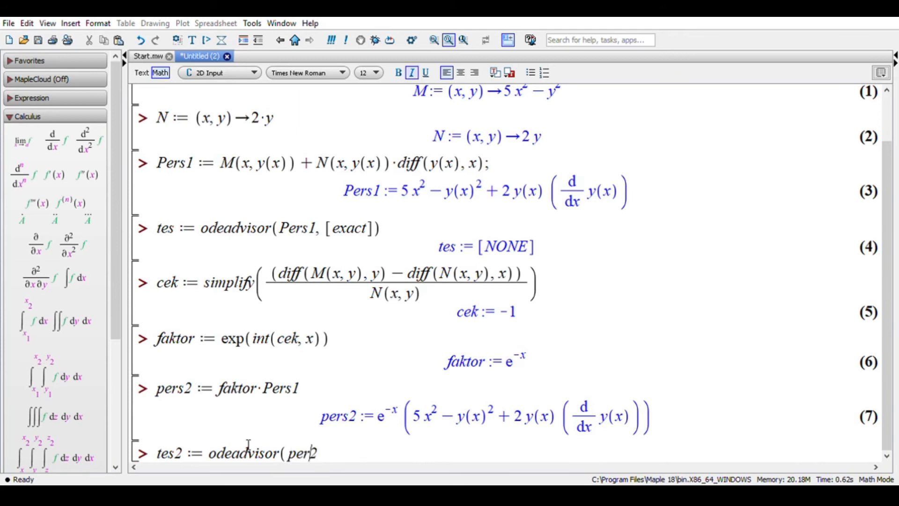
text(s)
key(Right)
text(, [)
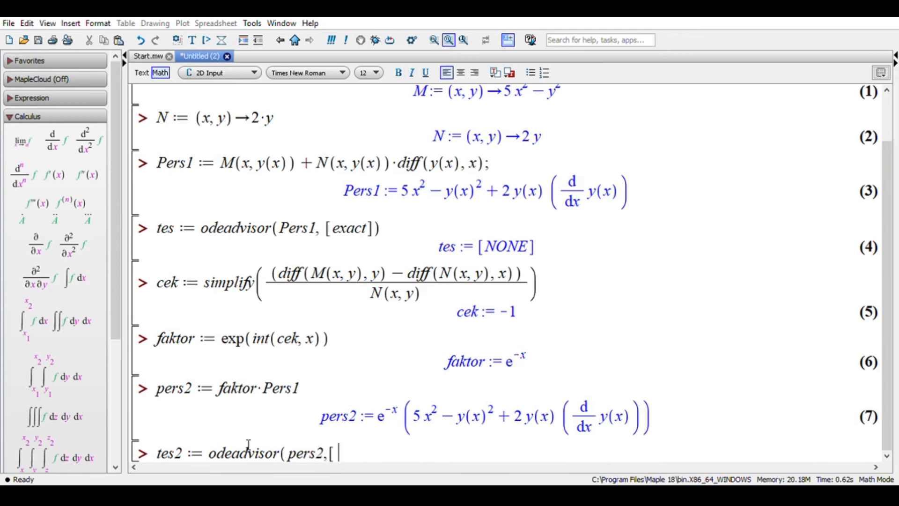
text(exac)
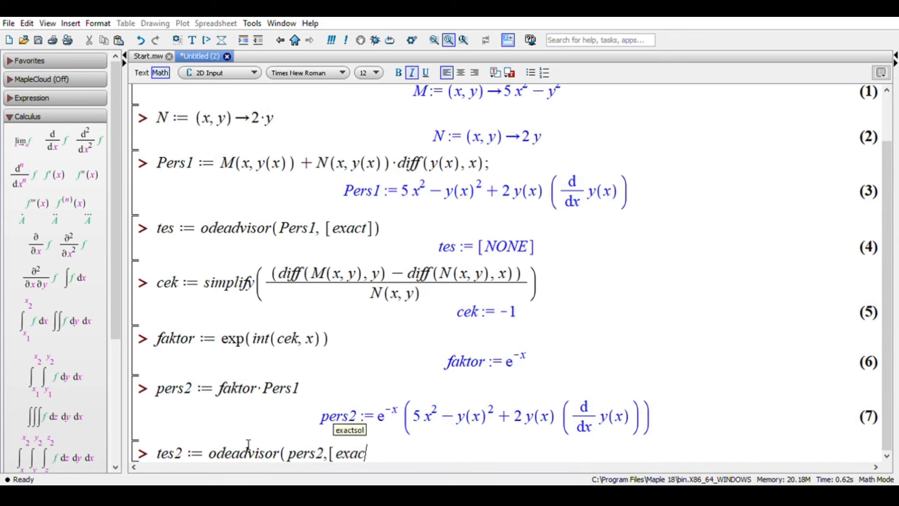
text(t])
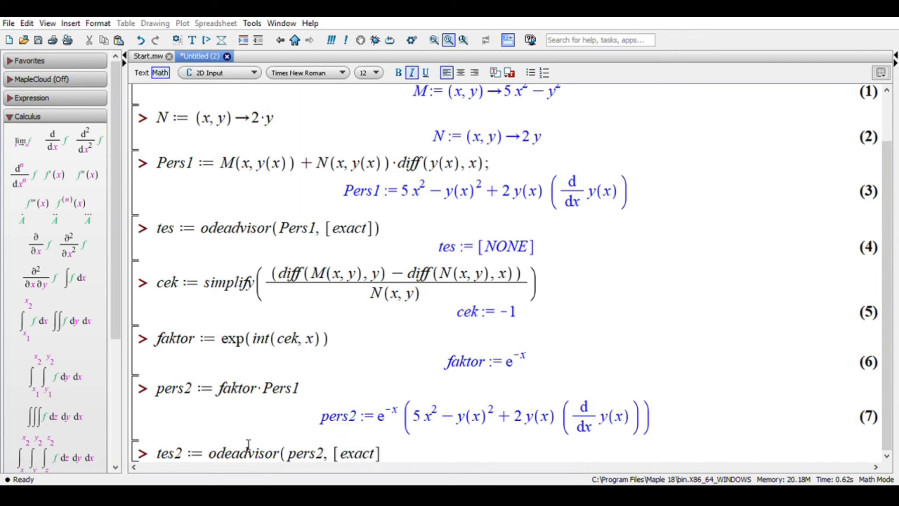
text())
key(Return)
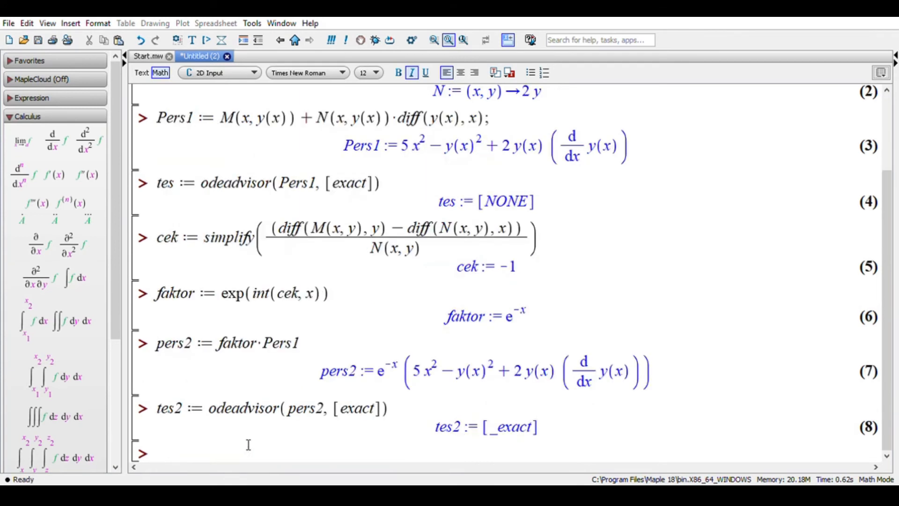
double_click(533, 433)
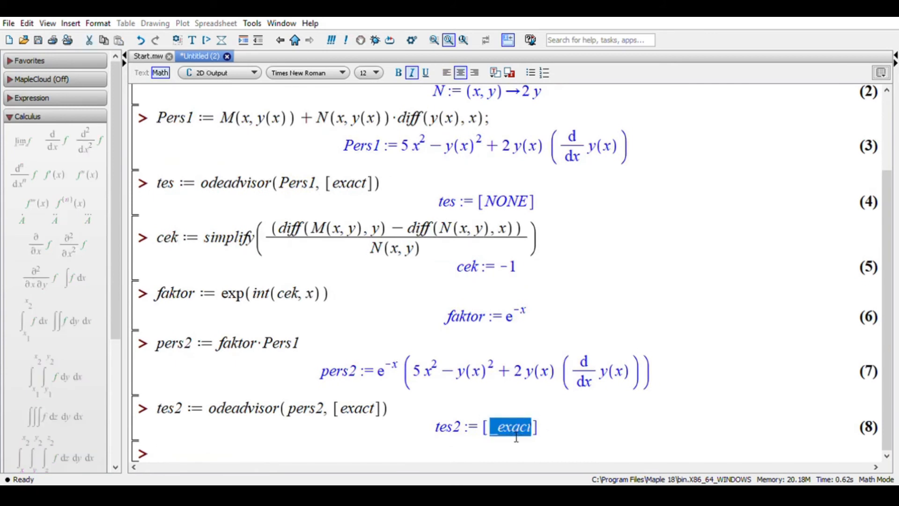
click(551, 435)
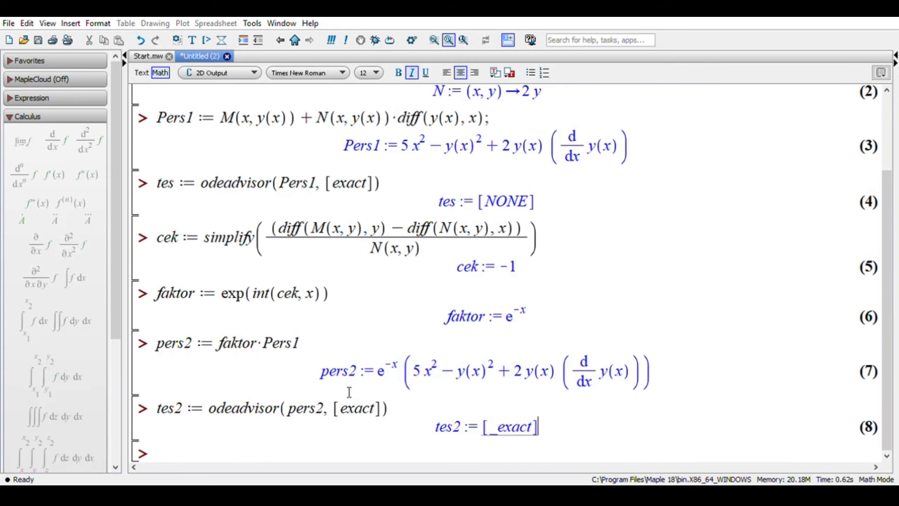
click(339, 380)
drag(339, 380, 445, 381)
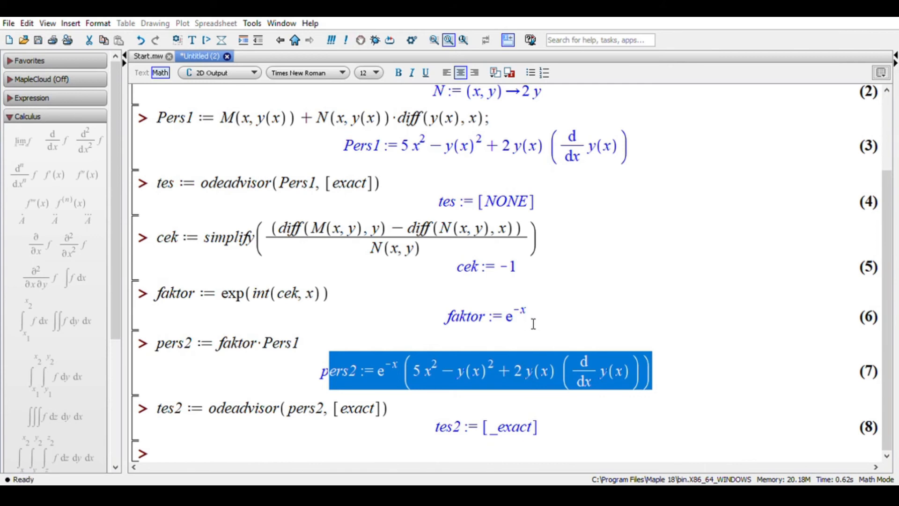
- Begin the assignment solusi := dsolve(pers2, on the empty input line below the tes2 result
click(354, 455)
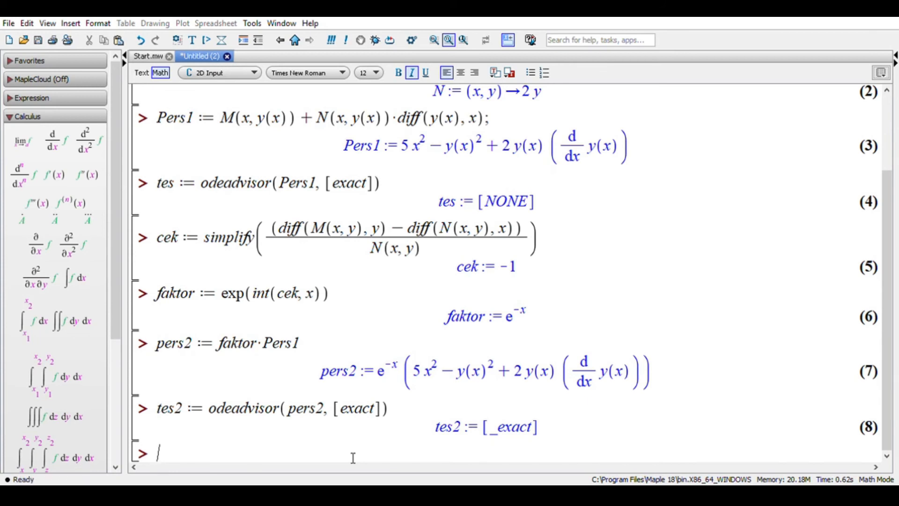
text(solusi)
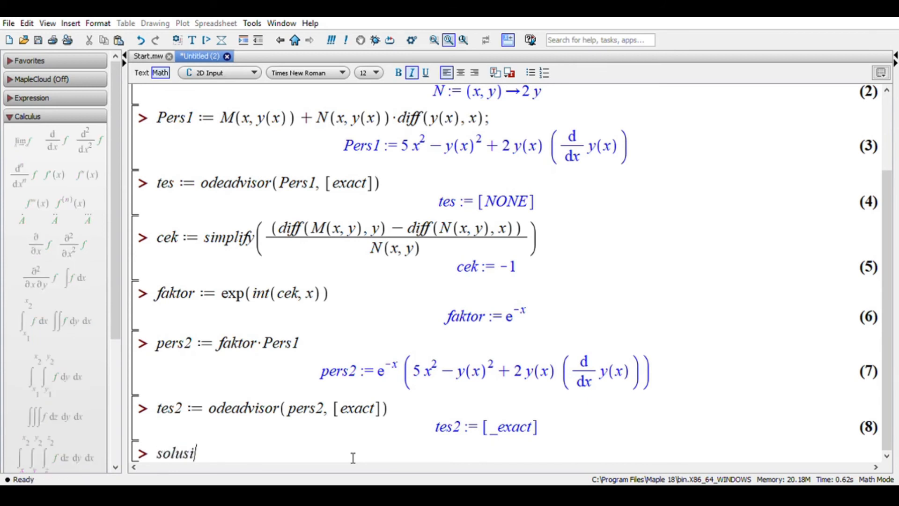
text( := )
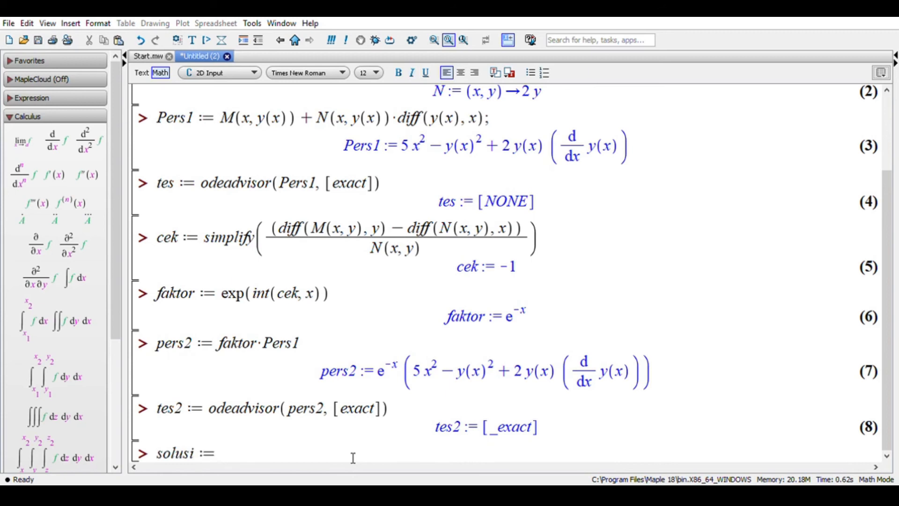
text(dsolve)
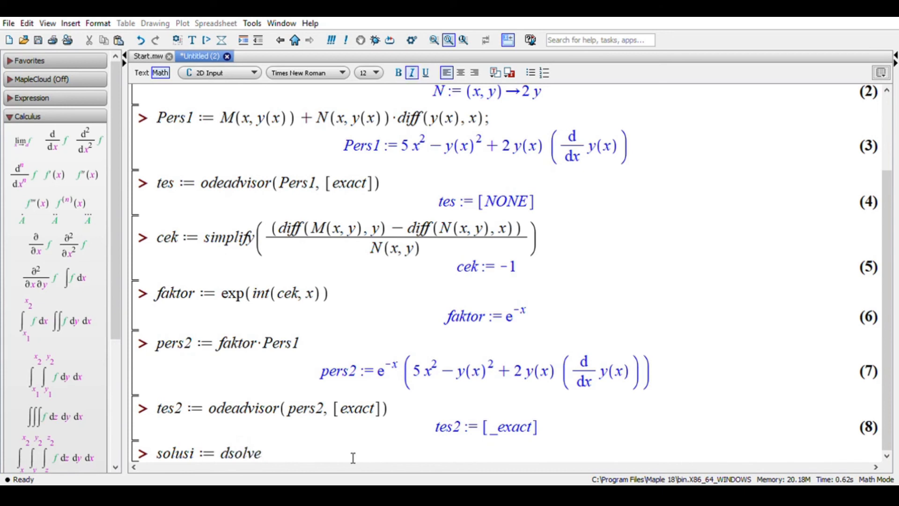
text(()
text(PD")
key(BackSpace)
key(BackSpace)
key(BackSpace)
text(pers2, )
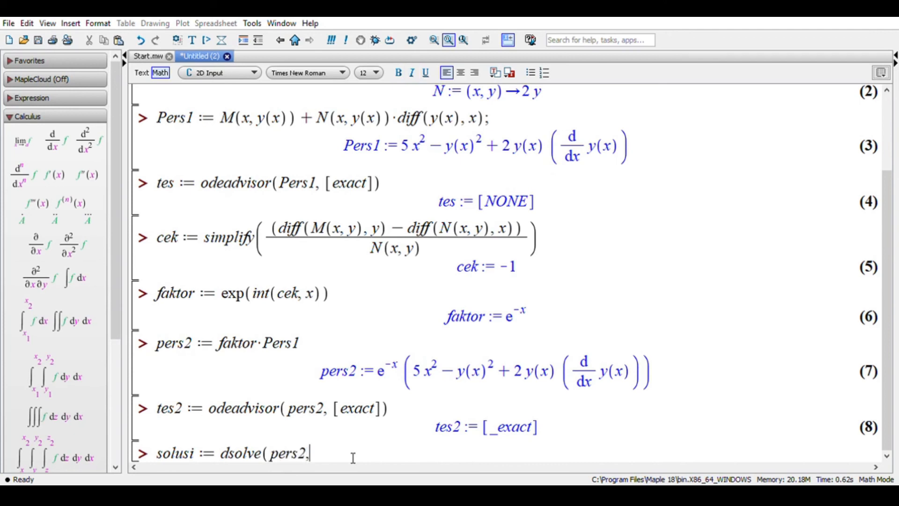
text([exa)
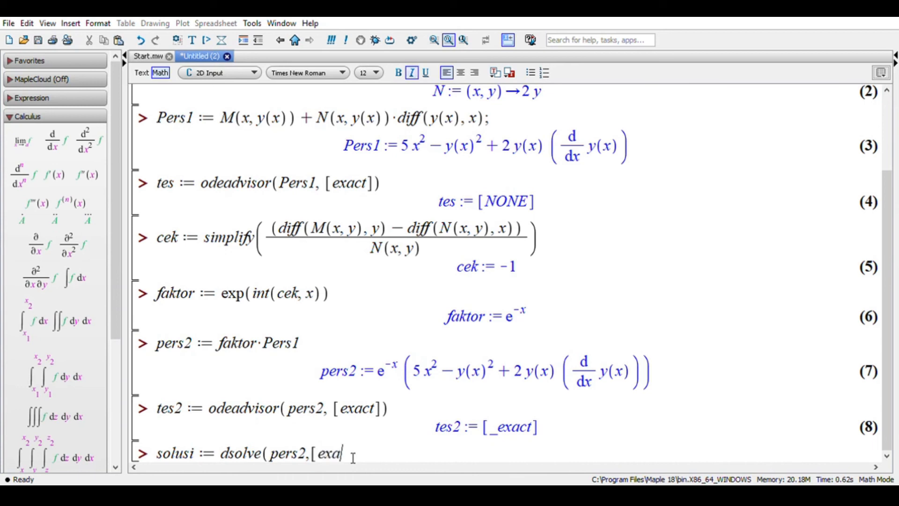
text(ct], )
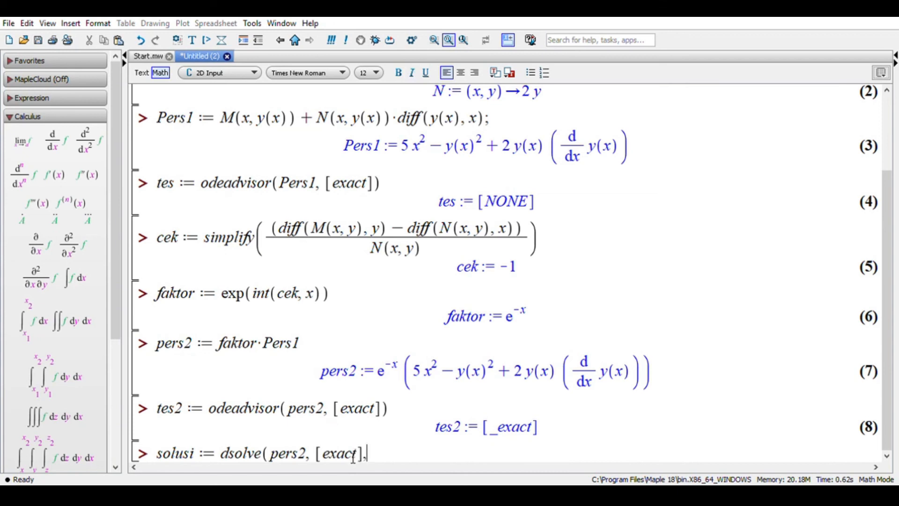
text(implicit)
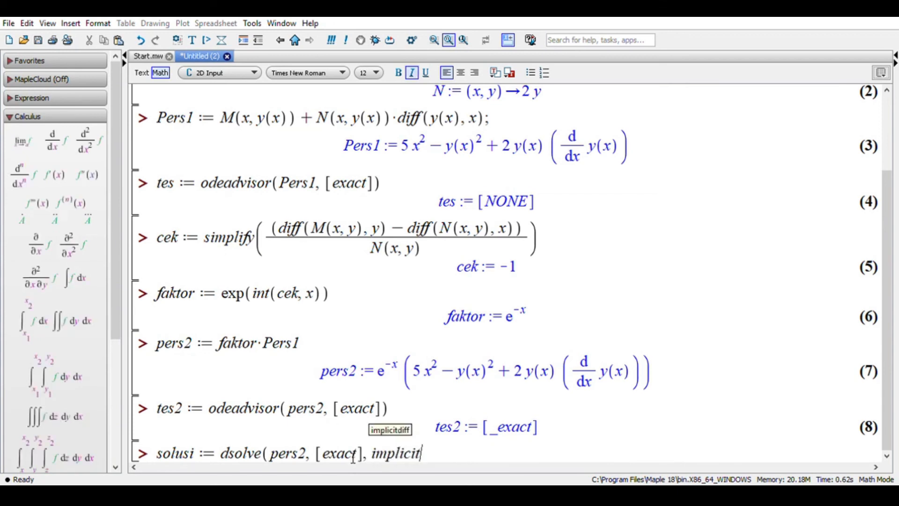
text())
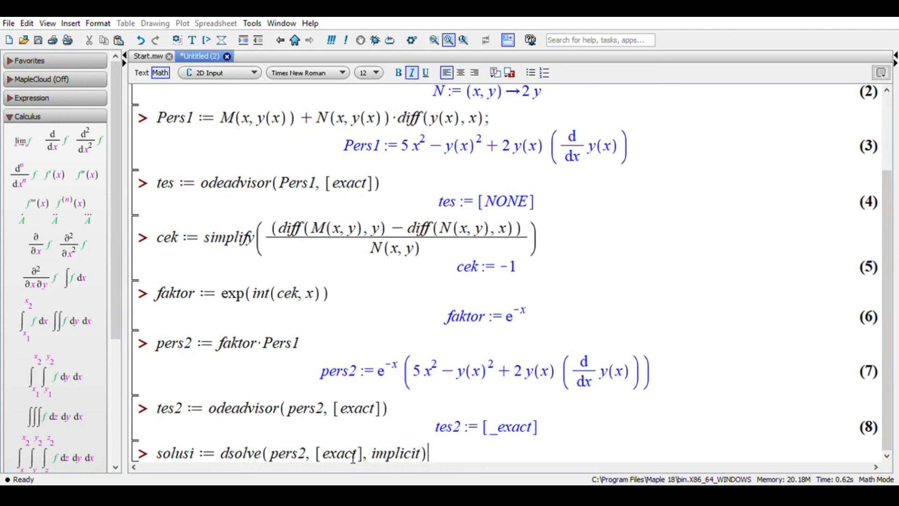
- Add the arguments [exact] and implicit to the dsolve call, close the parenthesis and execute the solusi statement
key(Return)
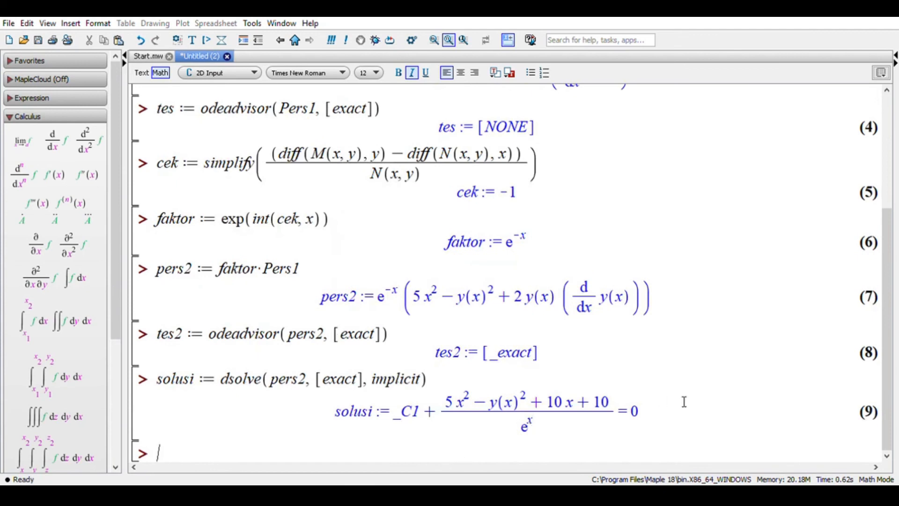
- Enter simplify(solusi) on the empty input line below the solusi result and execute it
drag(649, 419, 477, 428)
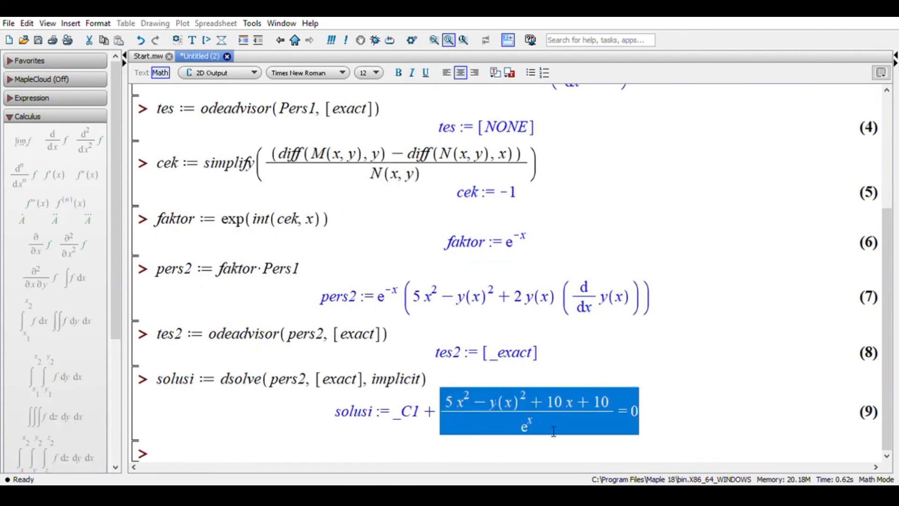
click(517, 461)
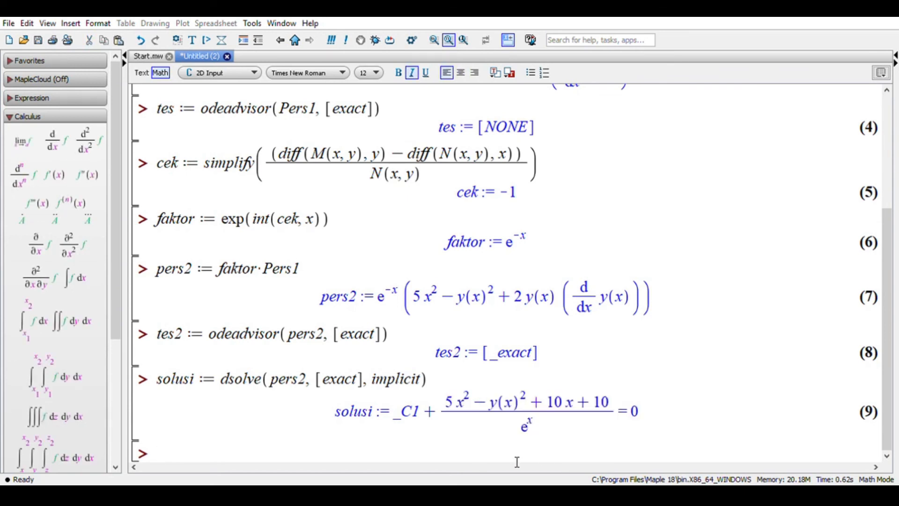
text(simpli)
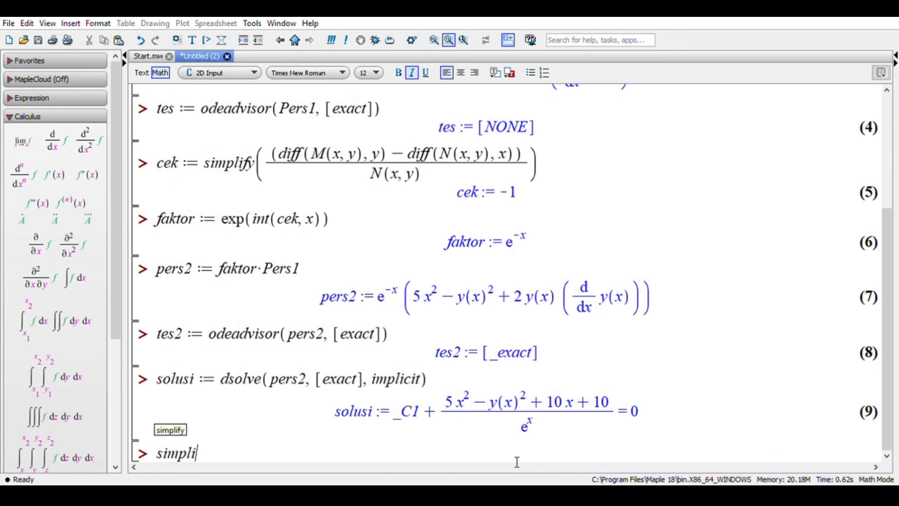
text(fy(s)
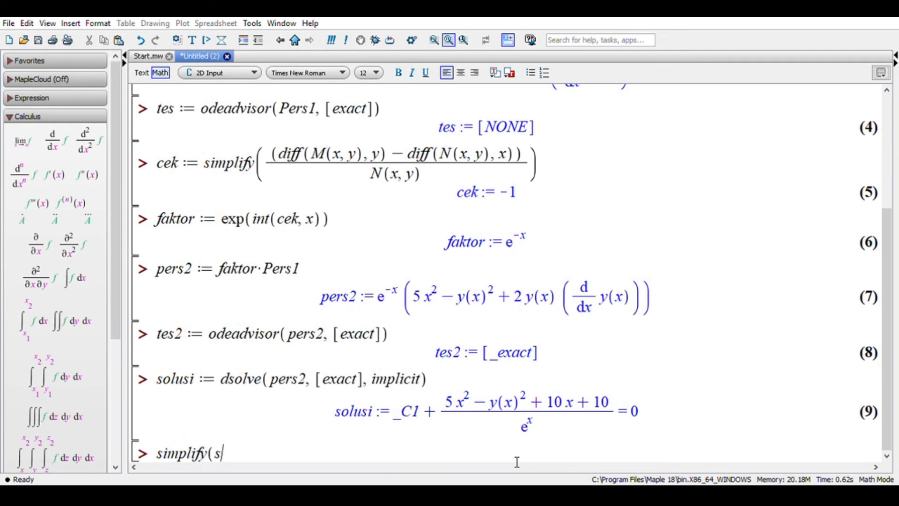
text(olusi))
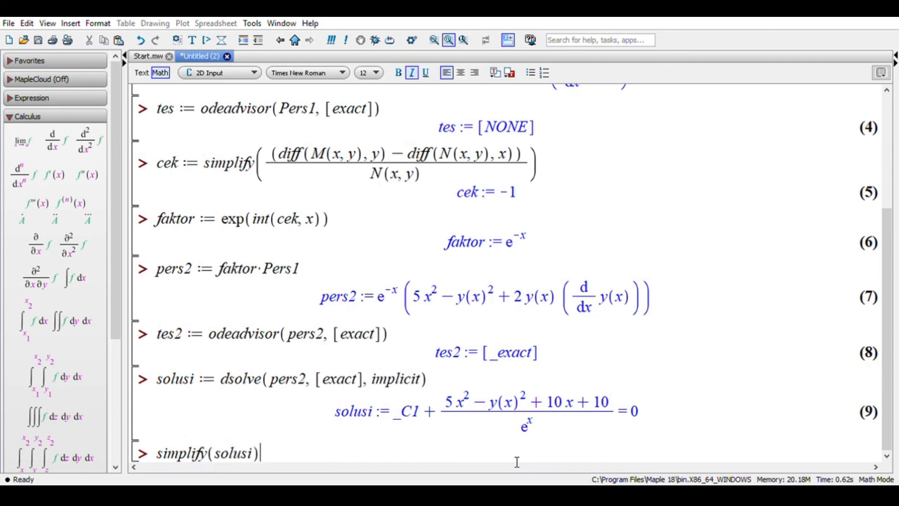
key(Return)
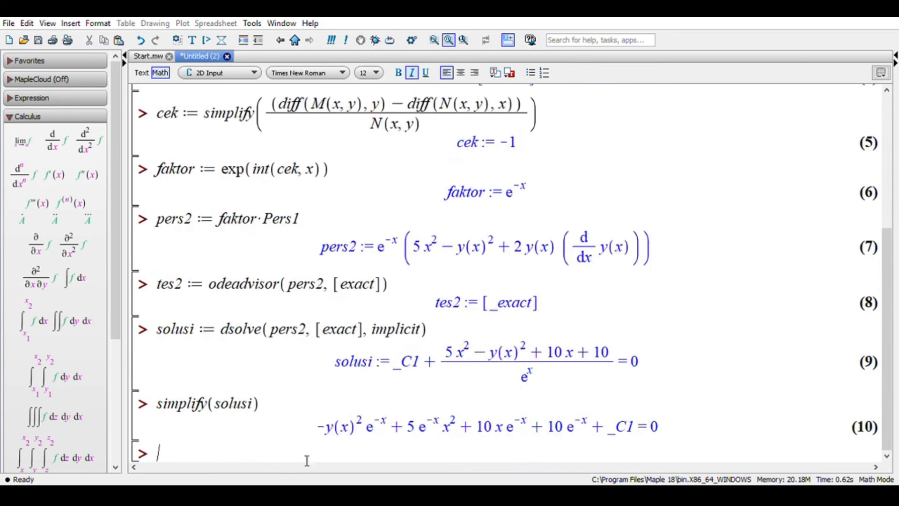
- Enter selesai on the empty input line below the simplified solution, execute it and return to the worksheet's beginning
drag(318, 426, 662, 445)
click(667, 446)
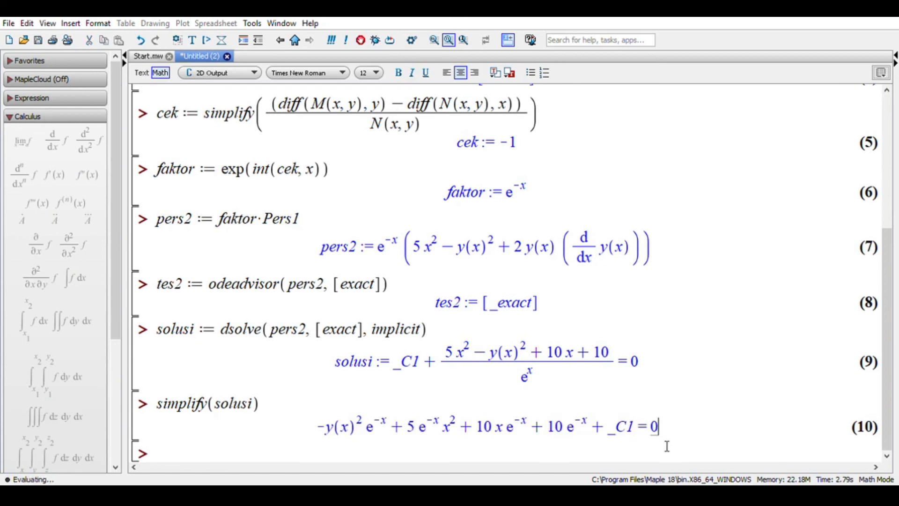
click(545, 463)
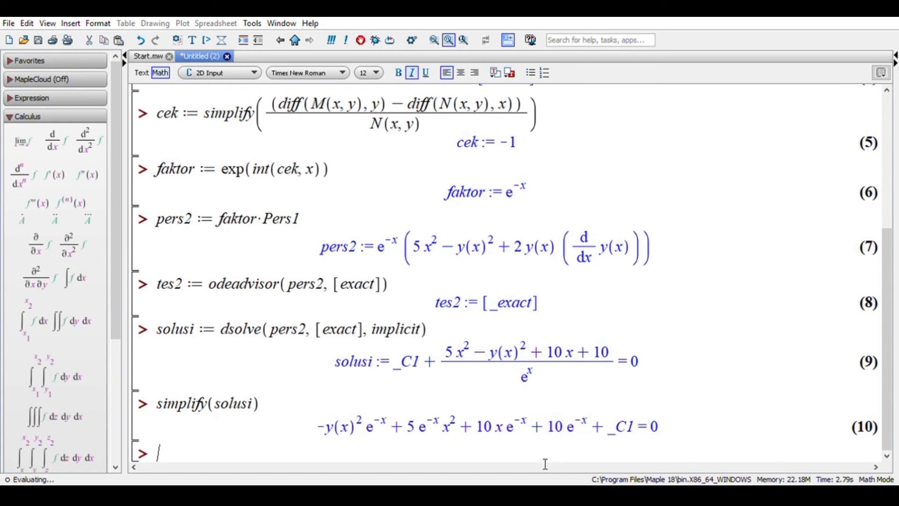
text(selesai)
key(Return)
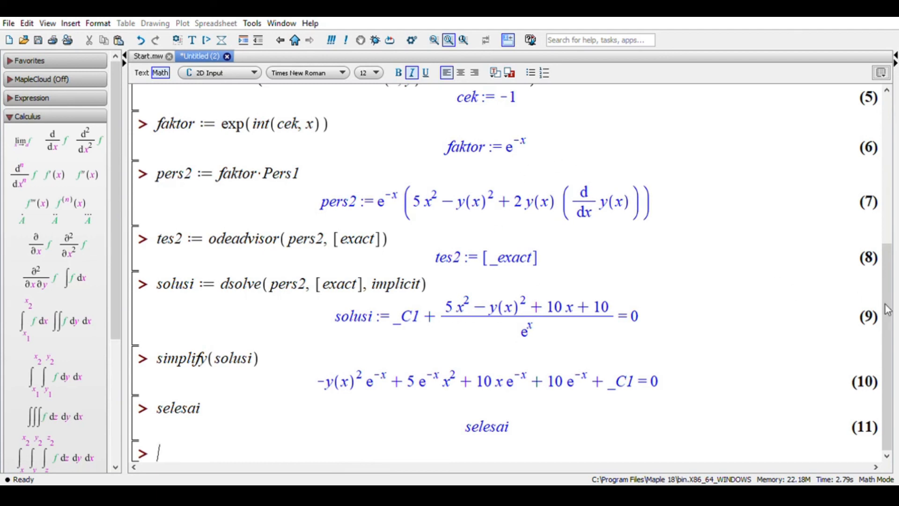
drag(892, 312, 891, 156)
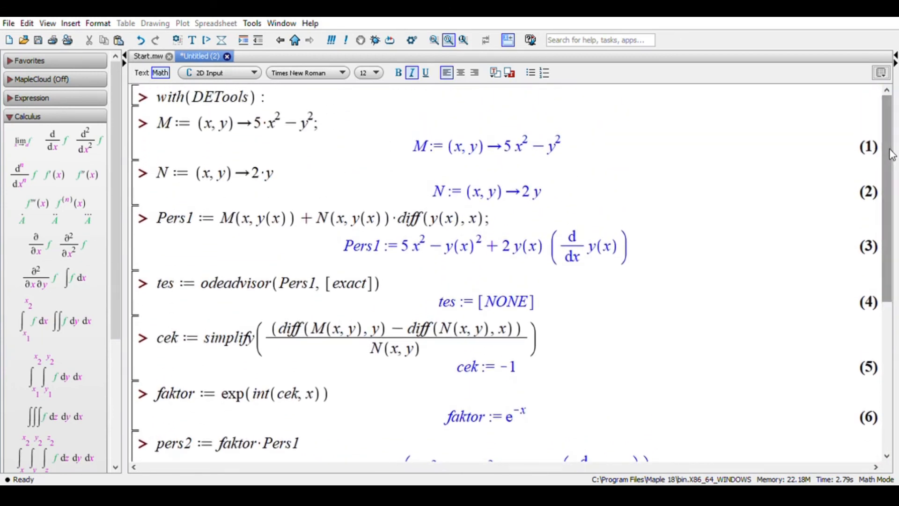